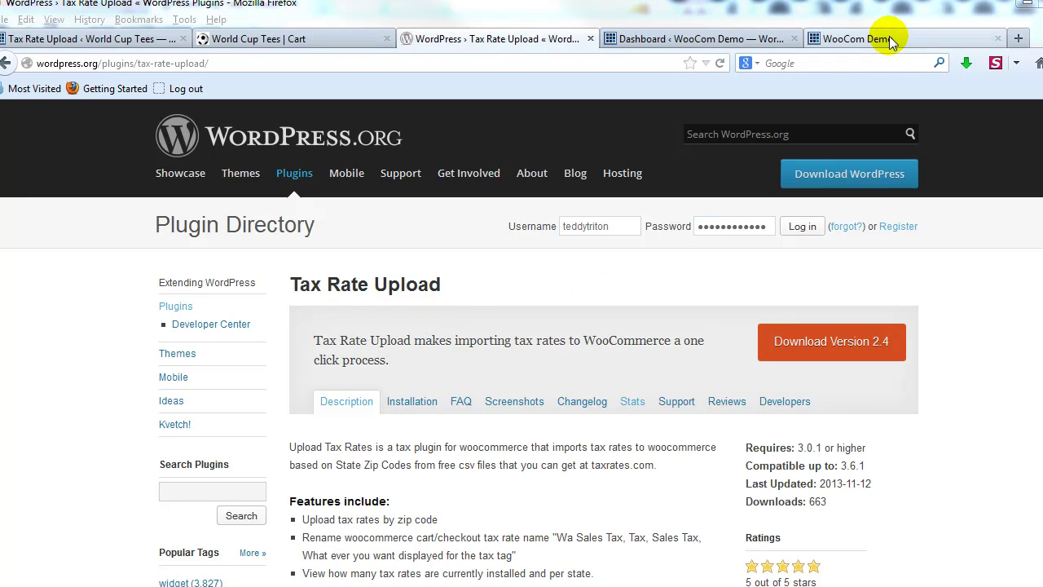
Search for the "tax rate upload" plugin from the WooCom Demo site's plugin installation page
click(876, 41)
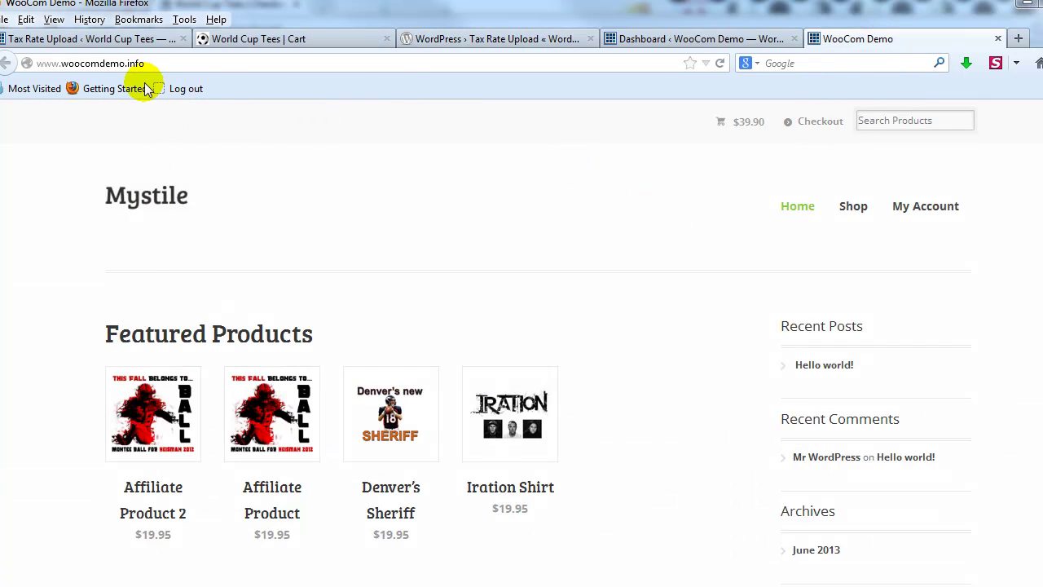
click(647, 45)
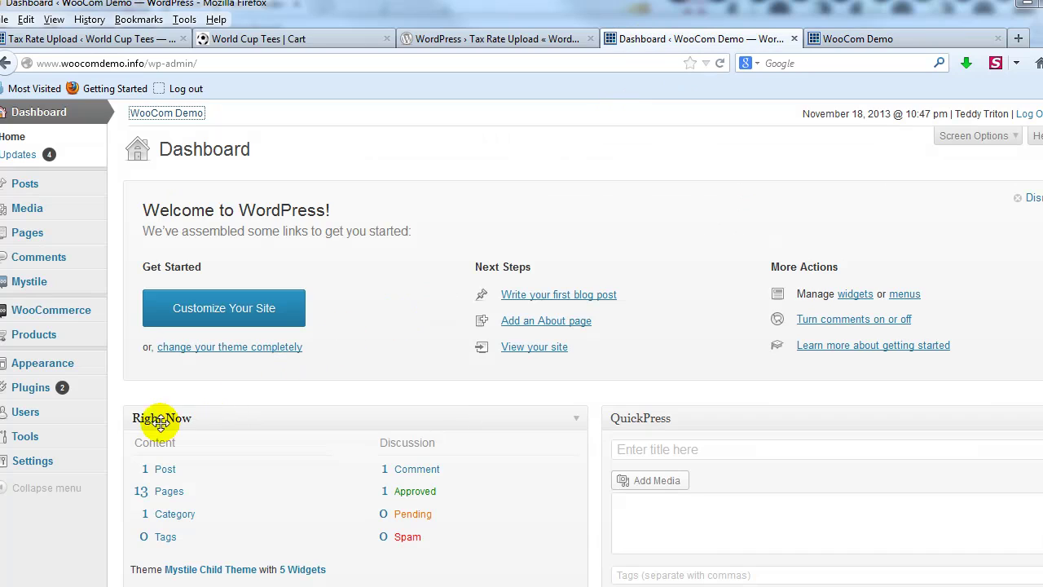
mouse_move(93, 389)
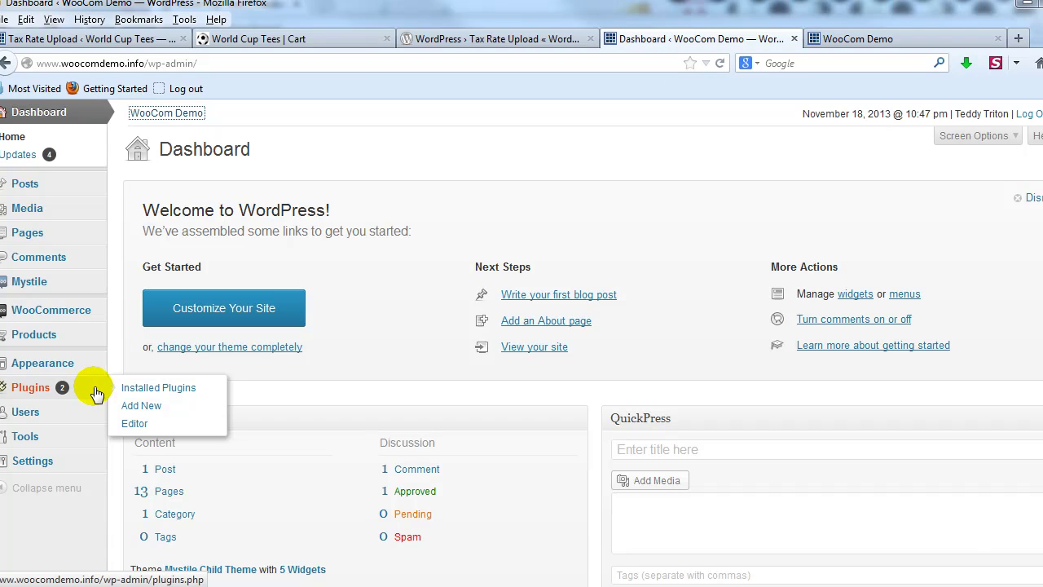
click(186, 405)
click(223, 273)
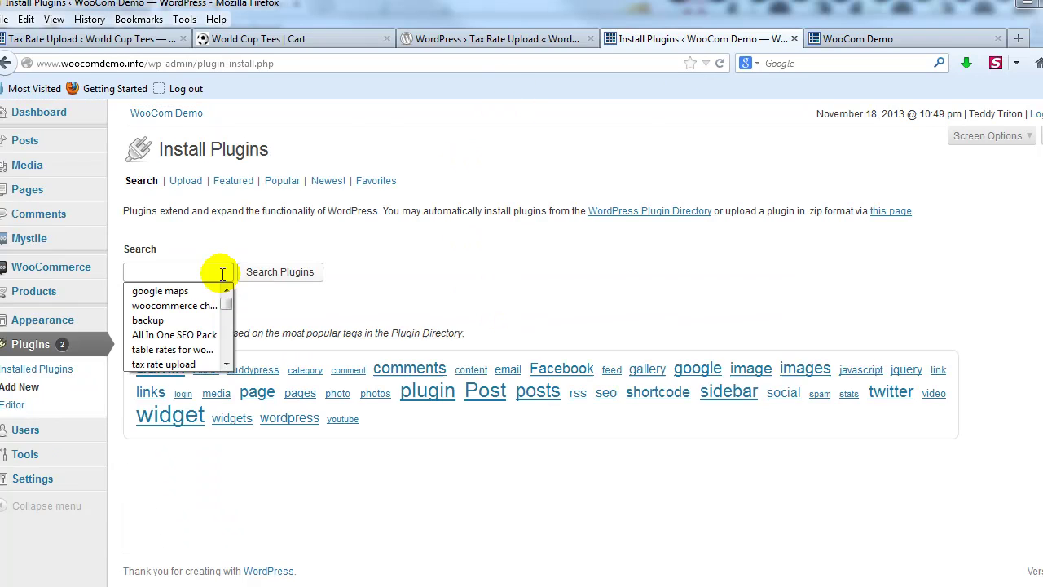
text(tax rate upload)
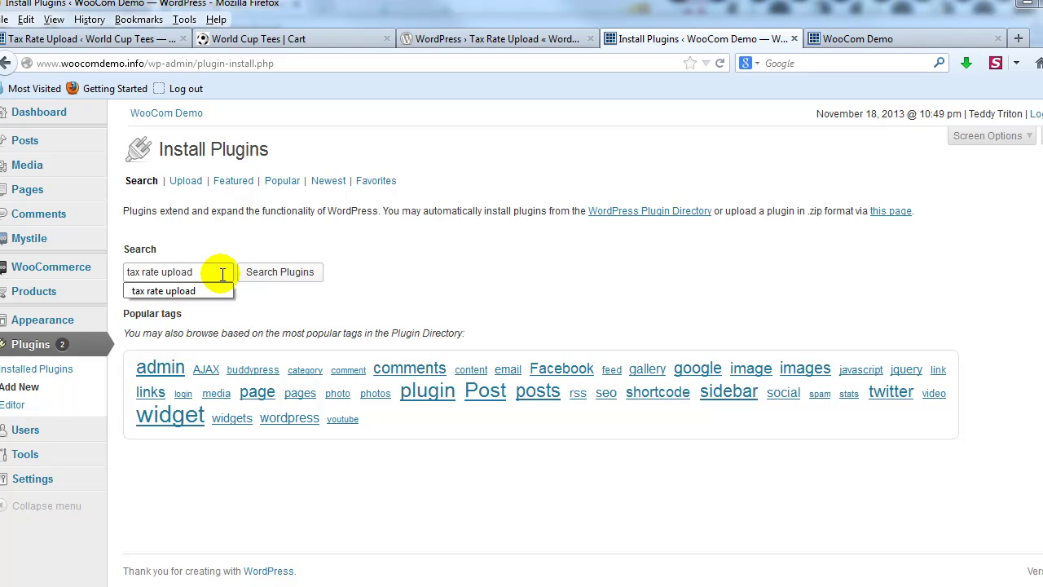
click(260, 274)
Install and activate the Tax Rate Upload plugin, version 2.4
click(187, 285)
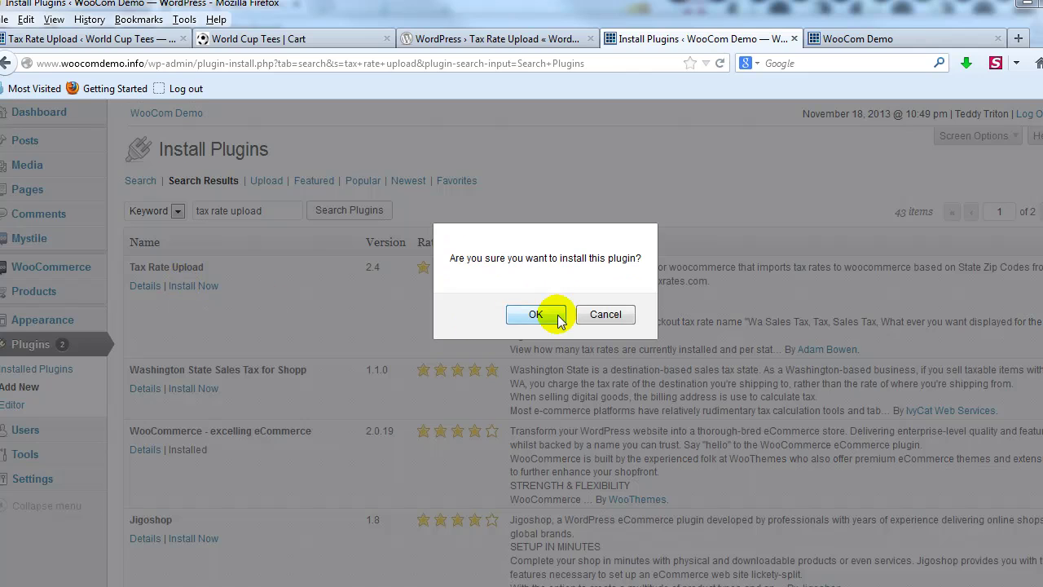
click(535, 314)
click(163, 277)
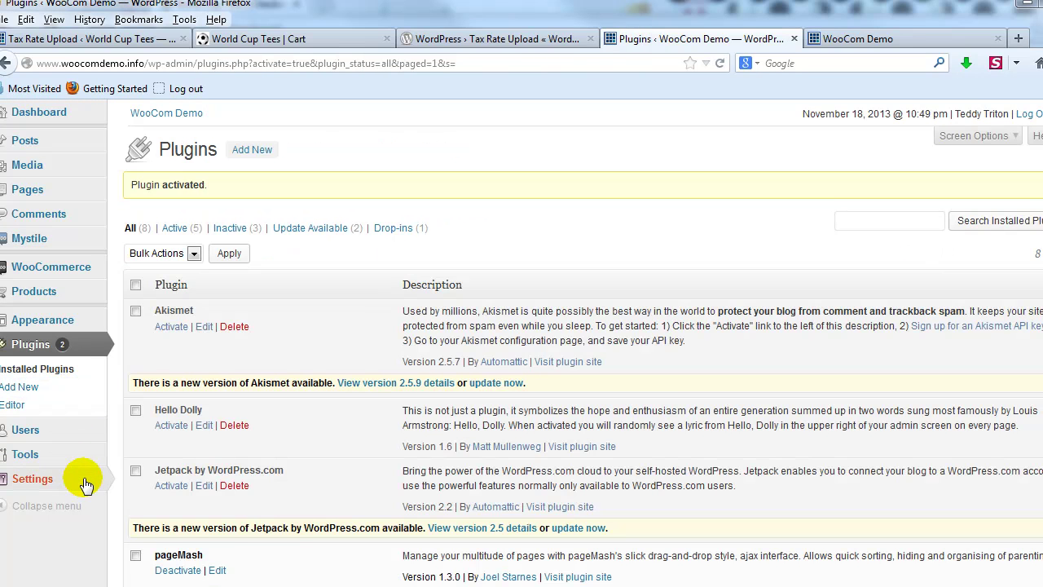
Open the Tax Rate Upload settings page and view its taxrates.com link in a new tab
mouse_move(81, 479)
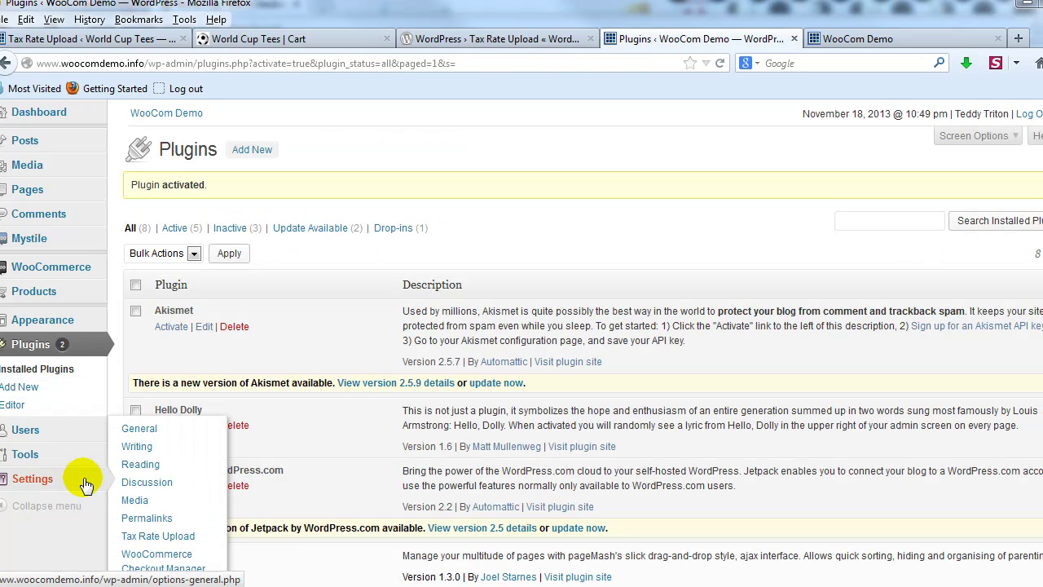
click(180, 539)
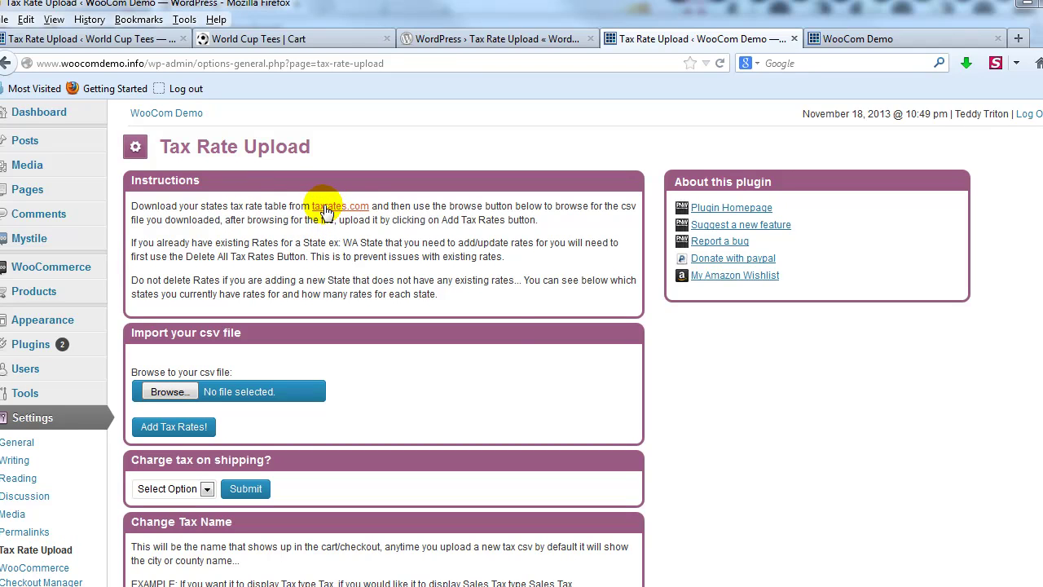
right_click(325, 211)
click(350, 219)
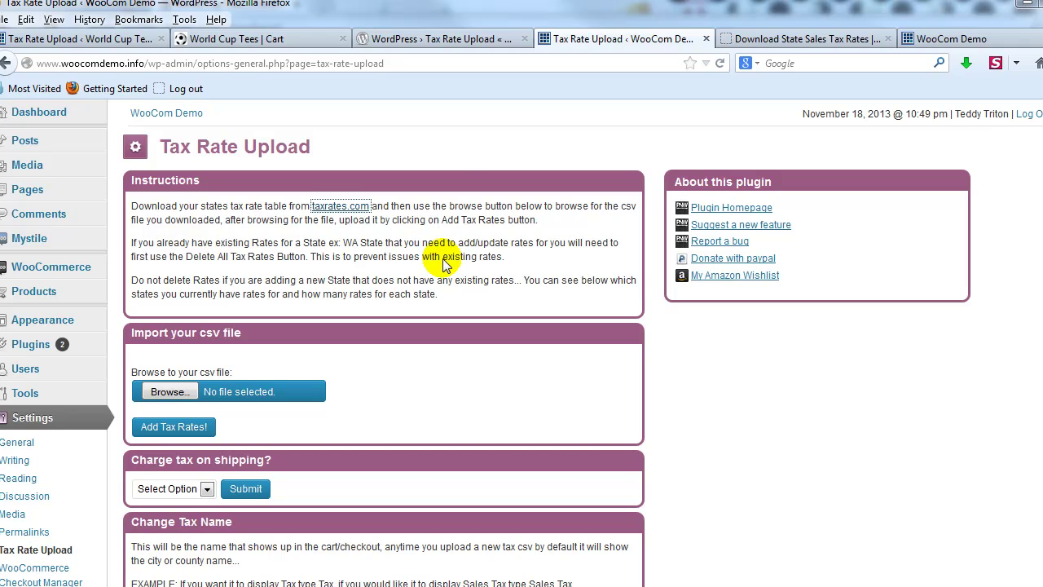
click(738, 38)
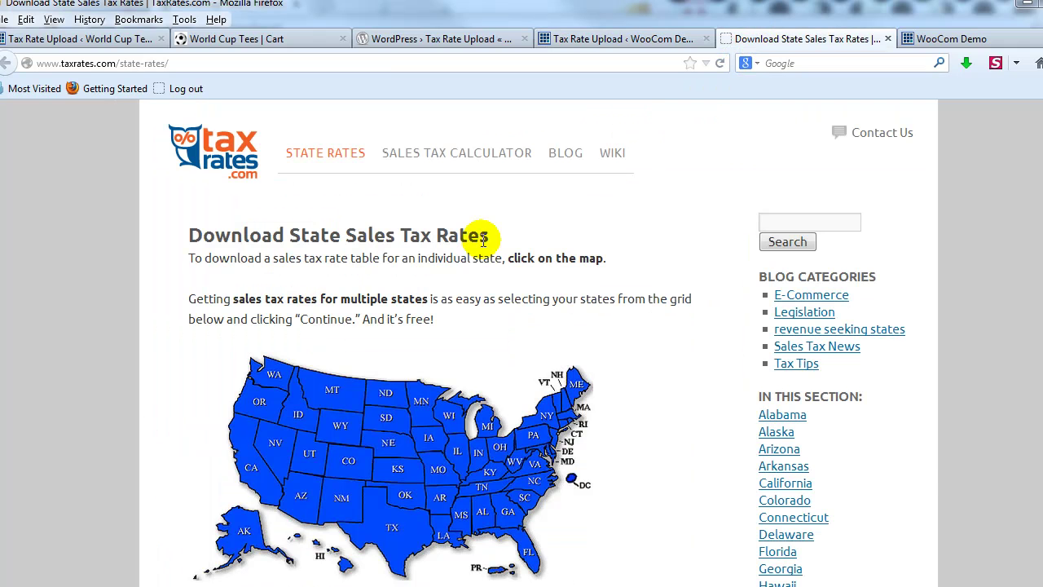
Choose Florida on the state map and request its sales tax rates table without adding other states
scroll(522, 275, down, 5)
scroll(613, 294, up, 4)
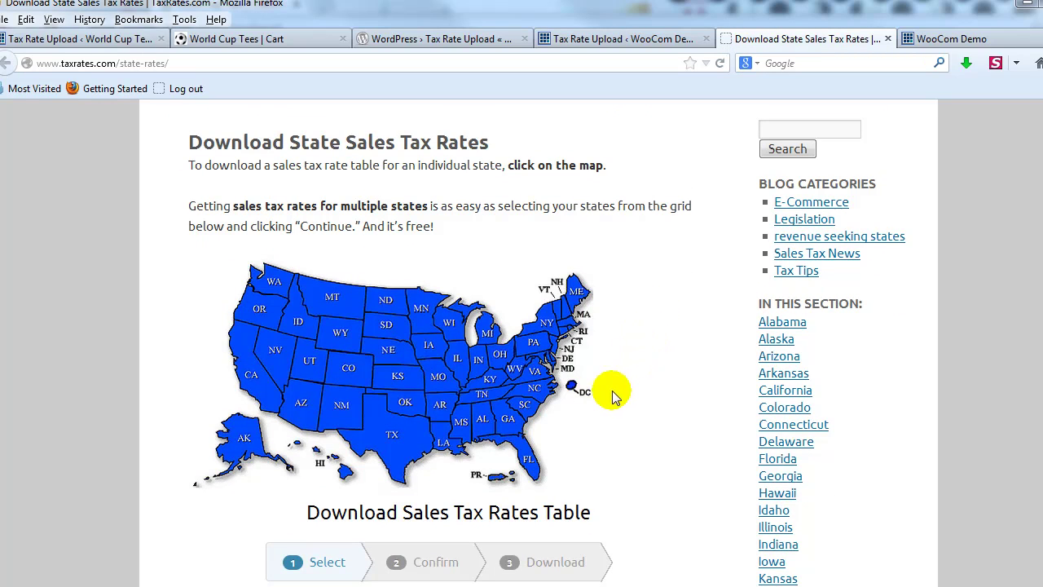
click(529, 465)
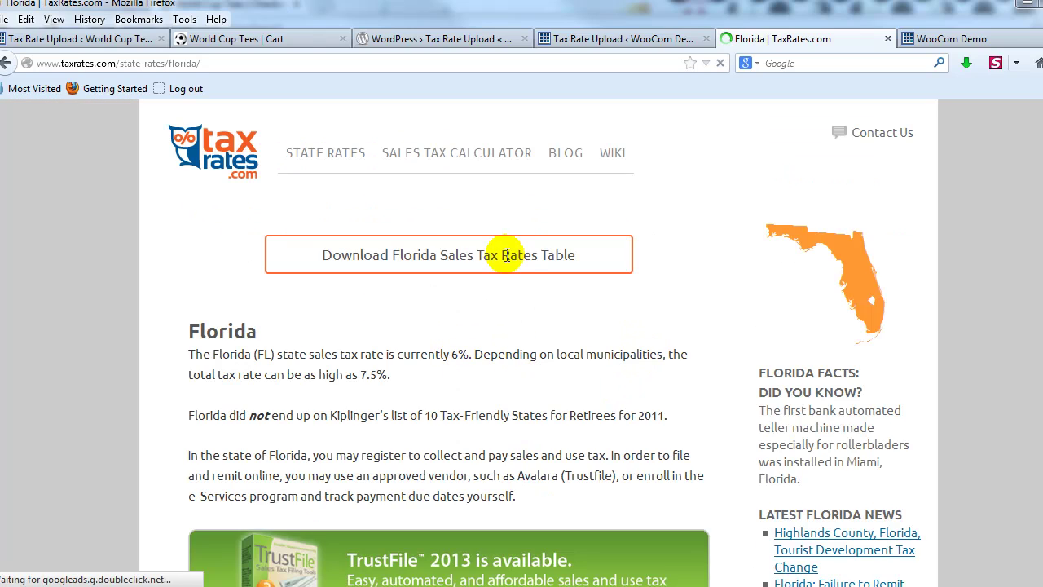
click(462, 256)
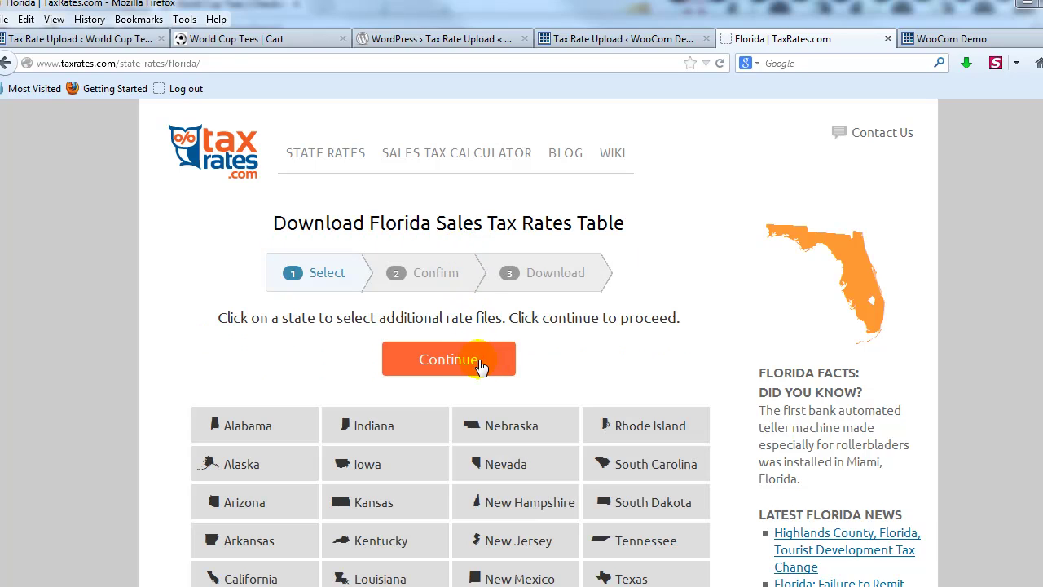
scroll(469, 363, down, 10)
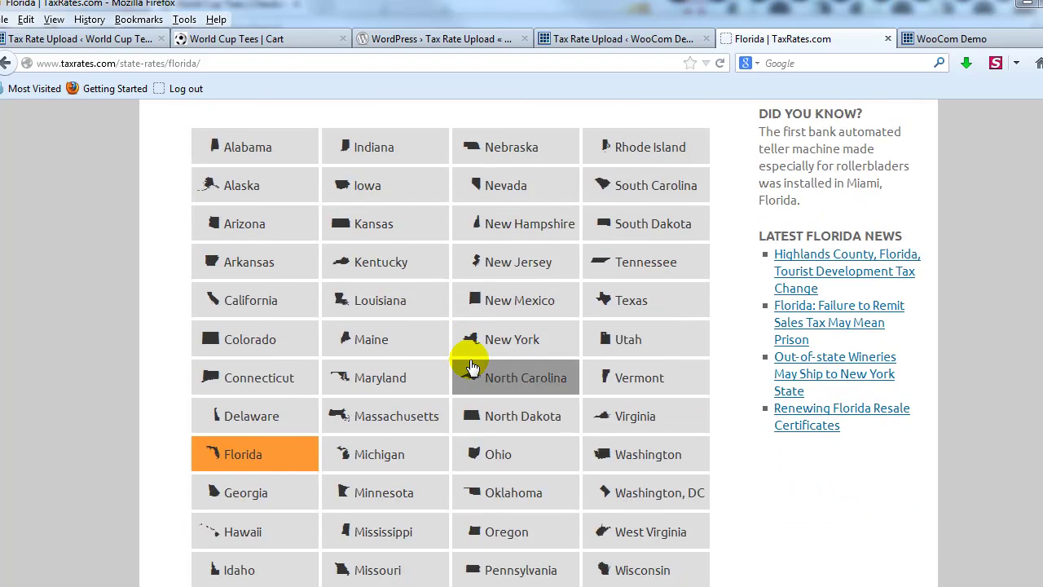
scroll(467, 359, up, 10)
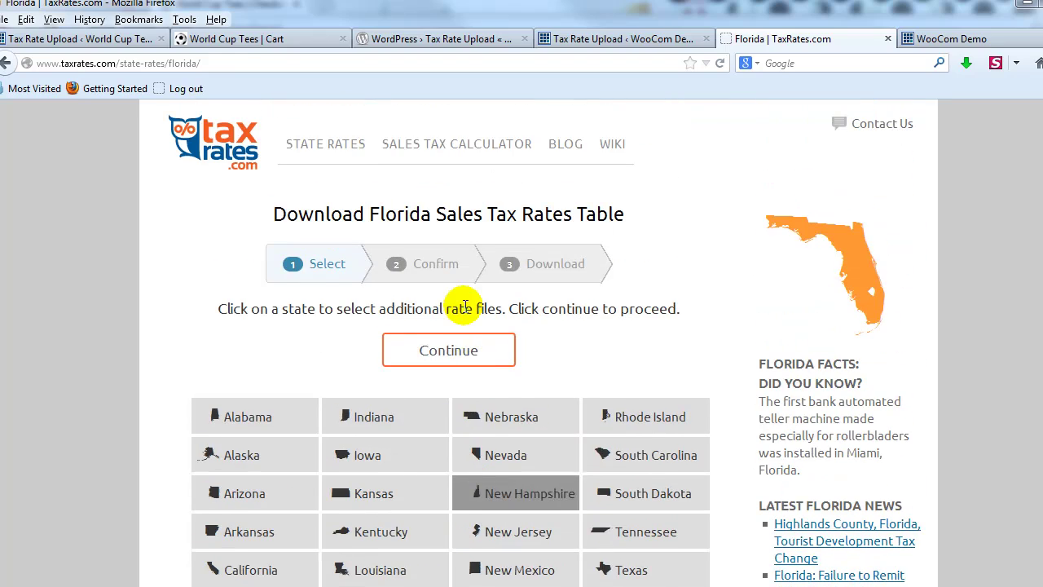
click(449, 359)
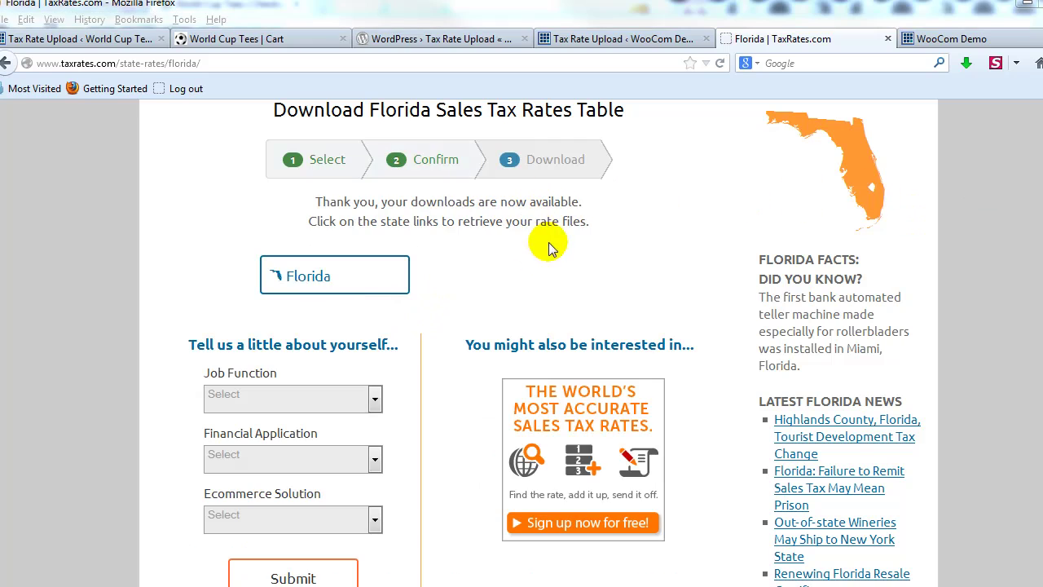
Download the Florida rate file TAXRATES_ZIP5_FL201311.csv and save it to the computer
click(322, 275)
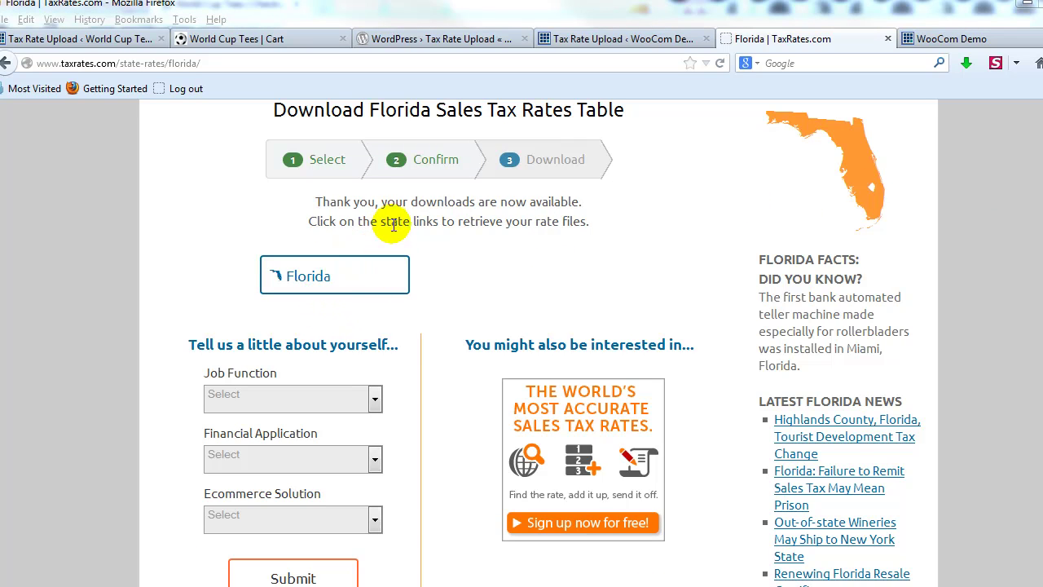
click(355, 283)
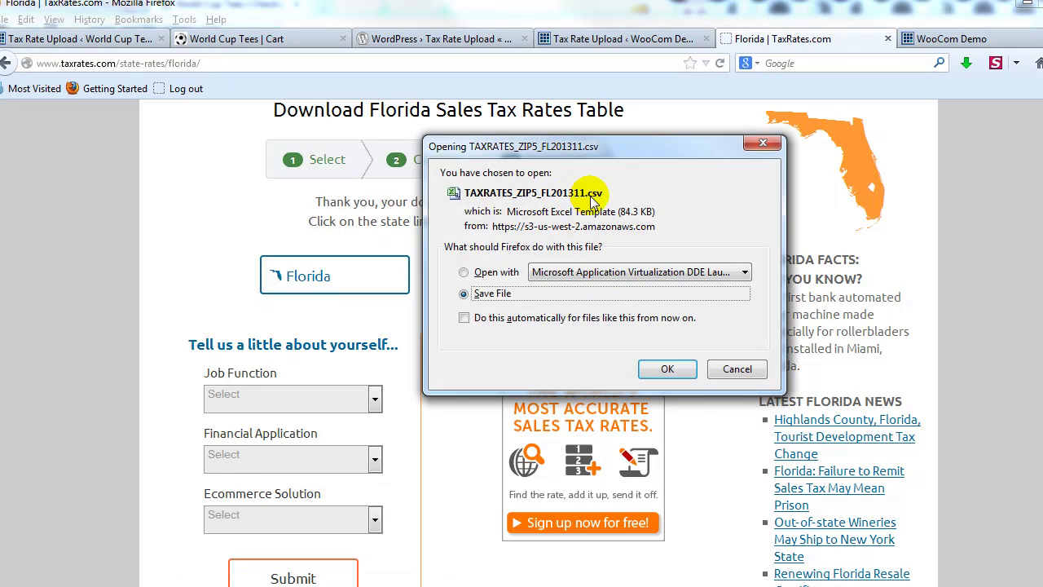
click(665, 370)
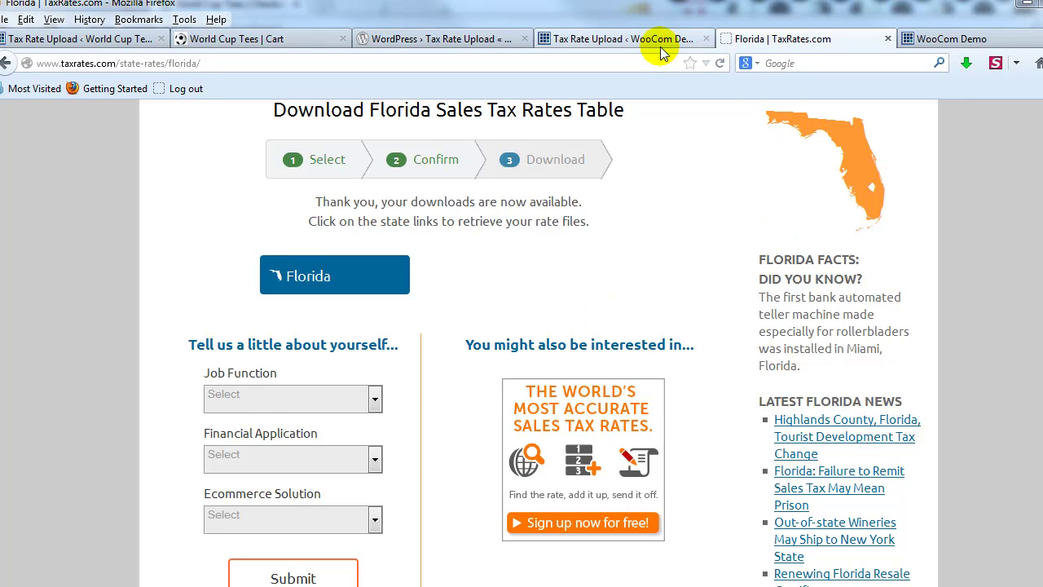
Import TAXRATES_ZIP5_FL201311.csv from the Downloads folder as tax rates on the Tax Rate Upload page
click(602, 41)
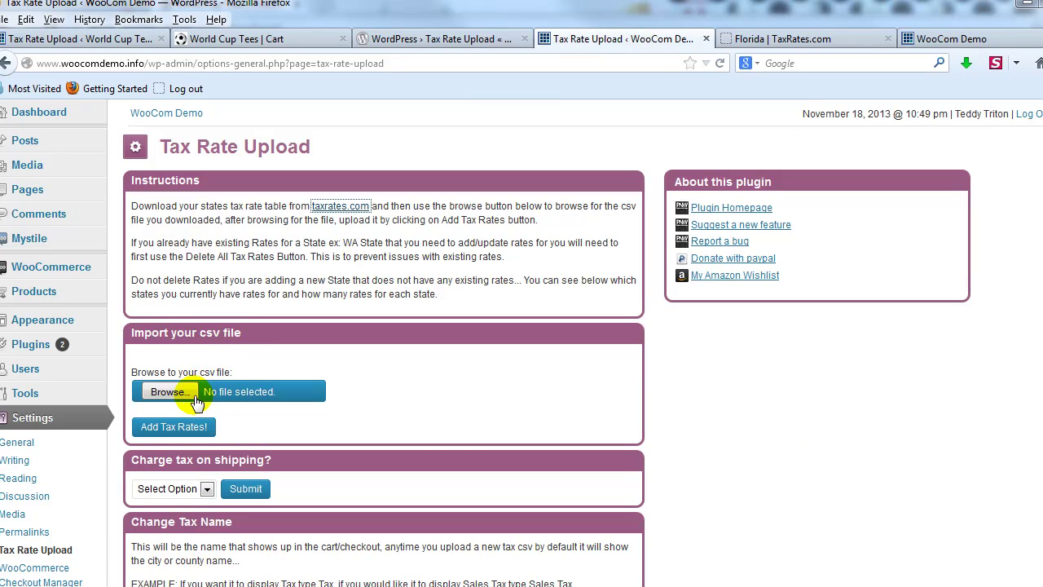
click(175, 396)
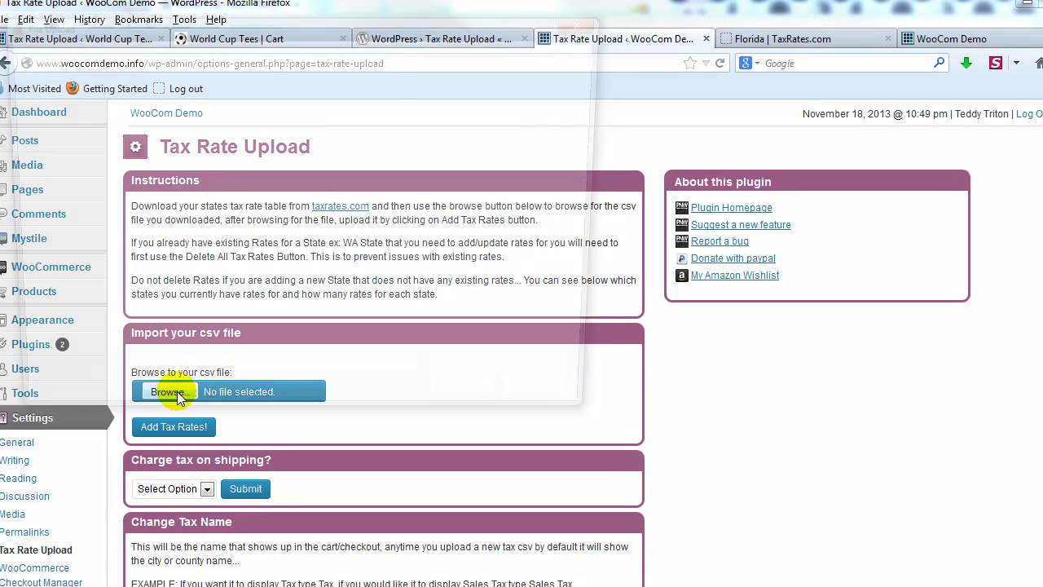
click(60, 139)
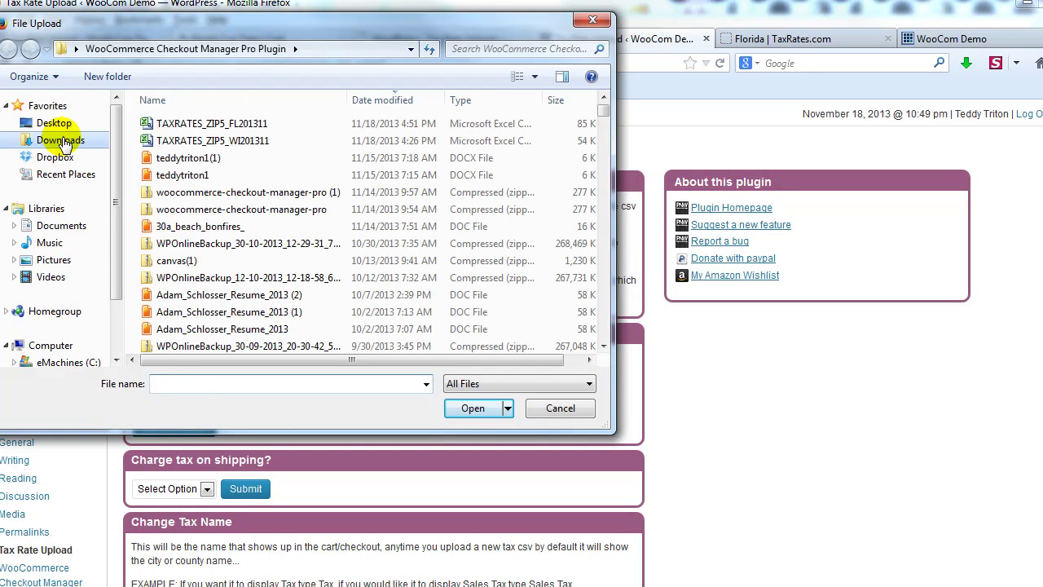
click(203, 127)
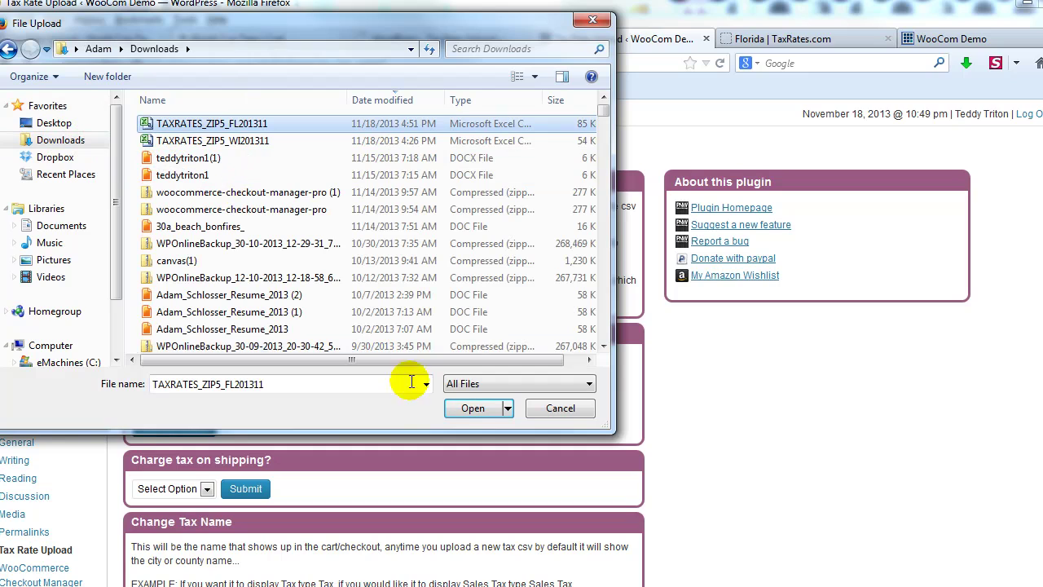
click(471, 409)
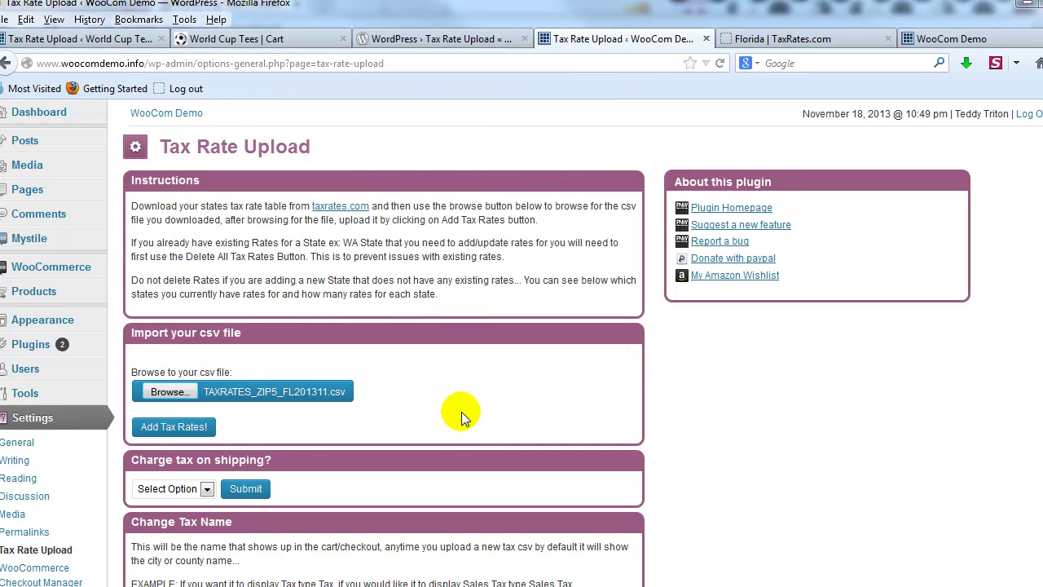
click(192, 432)
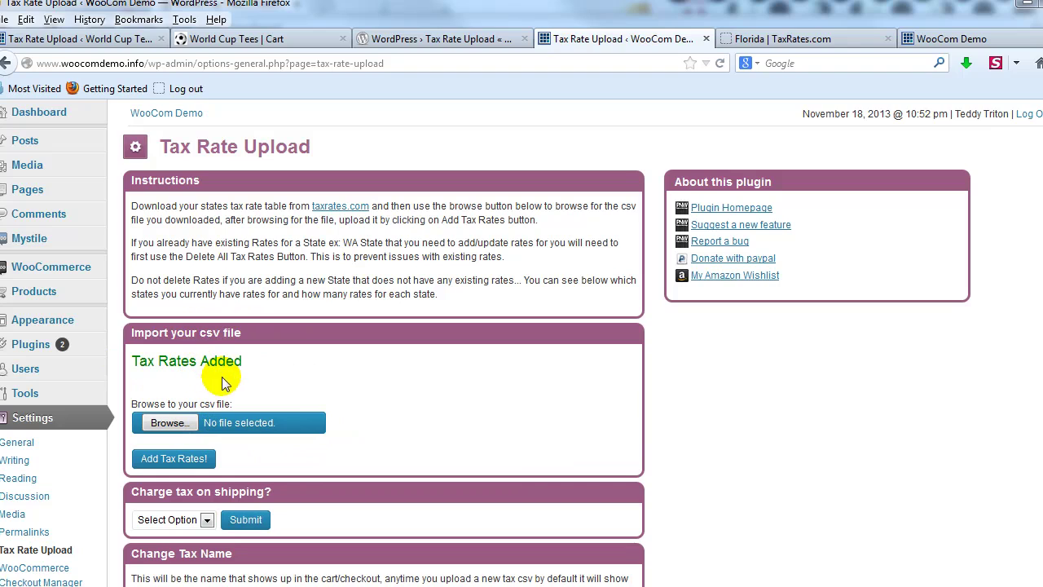
Set the option to charge tax on shipping to No and submit it
scroll(315, 404, down, 5)
scroll(316, 404, down, 1)
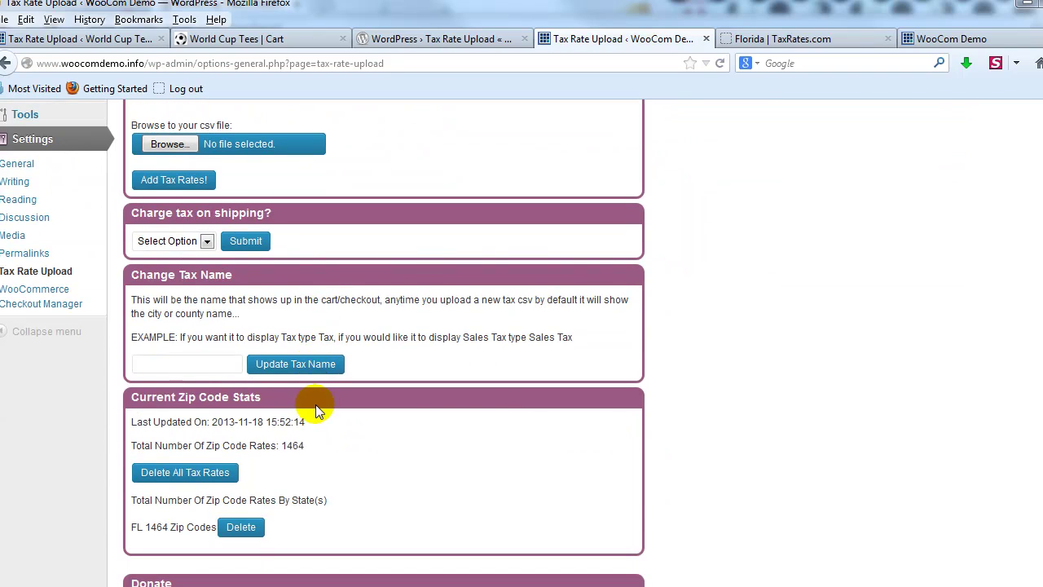
click(174, 241)
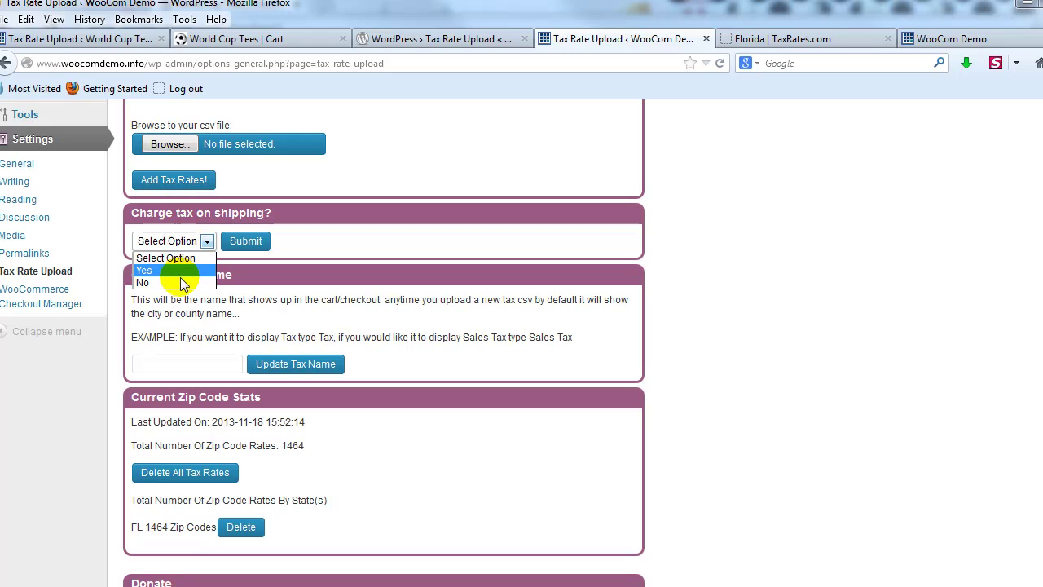
click(181, 280)
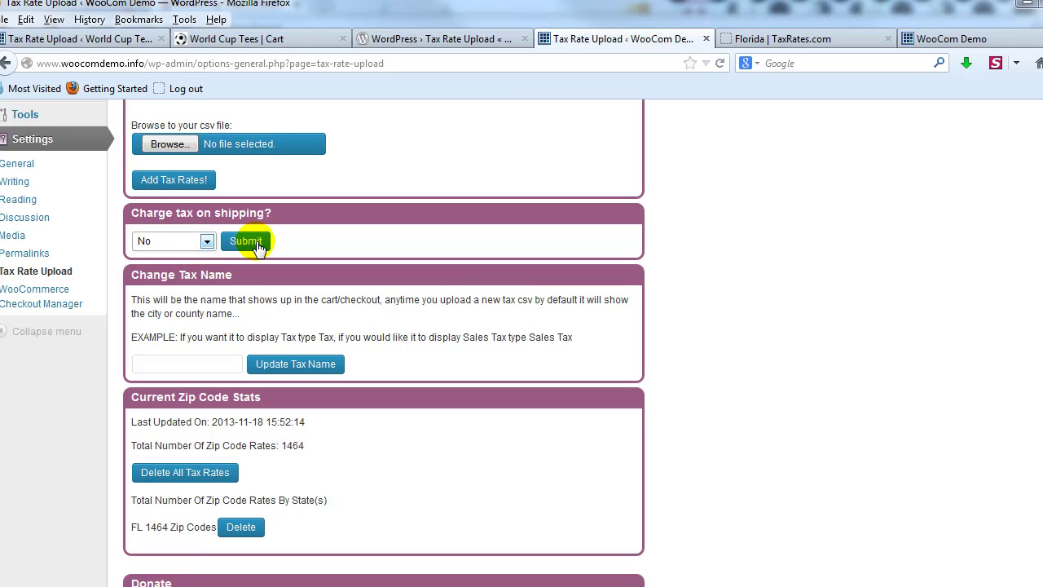
click(256, 246)
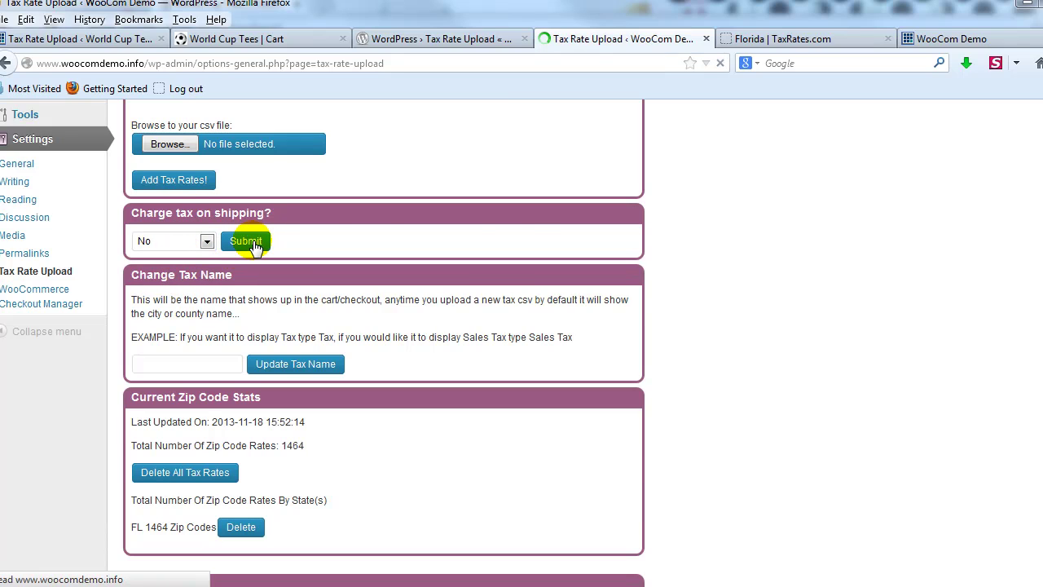
Change the tax name to "Florida Sales Tax" and review the current zip code stats
scroll(261, 332, down, 6)
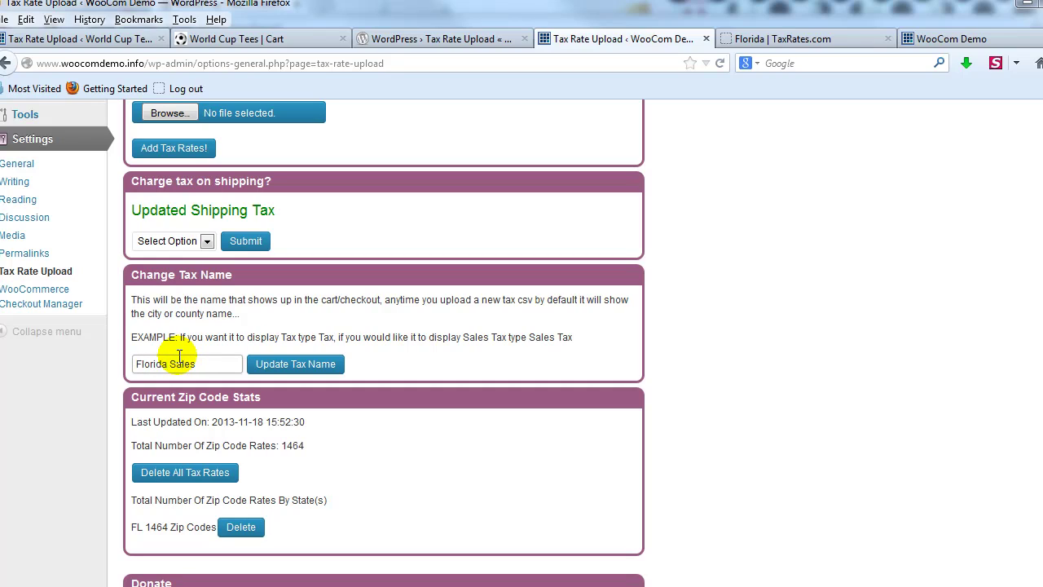
text(x)
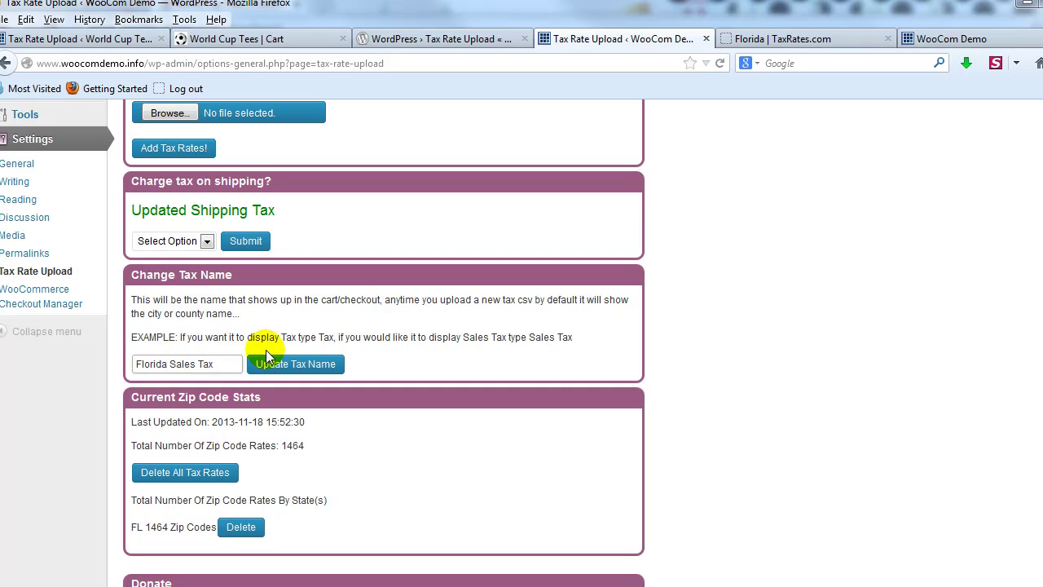
click(275, 368)
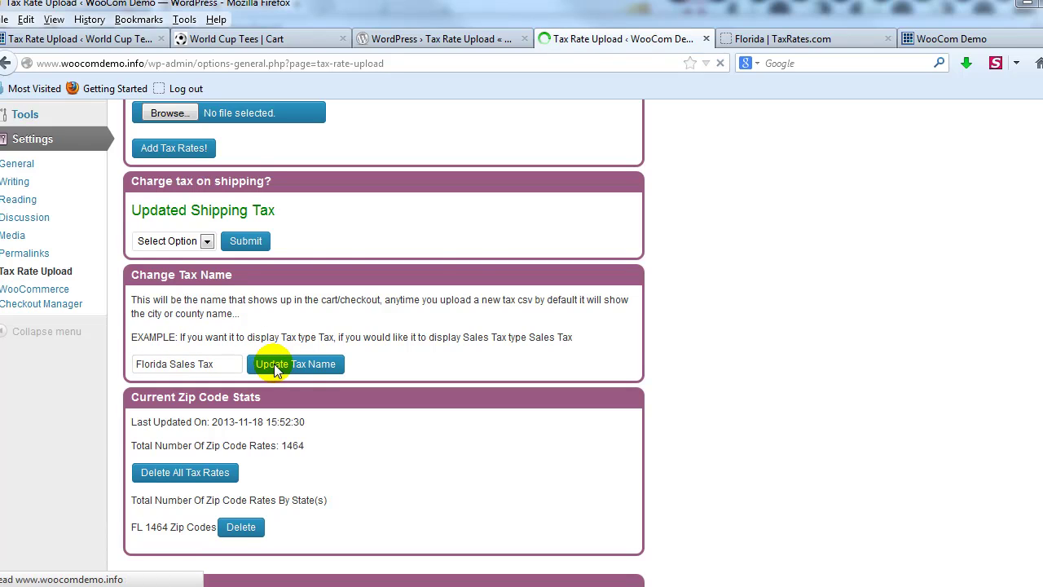
scroll(275, 368, down, 5)
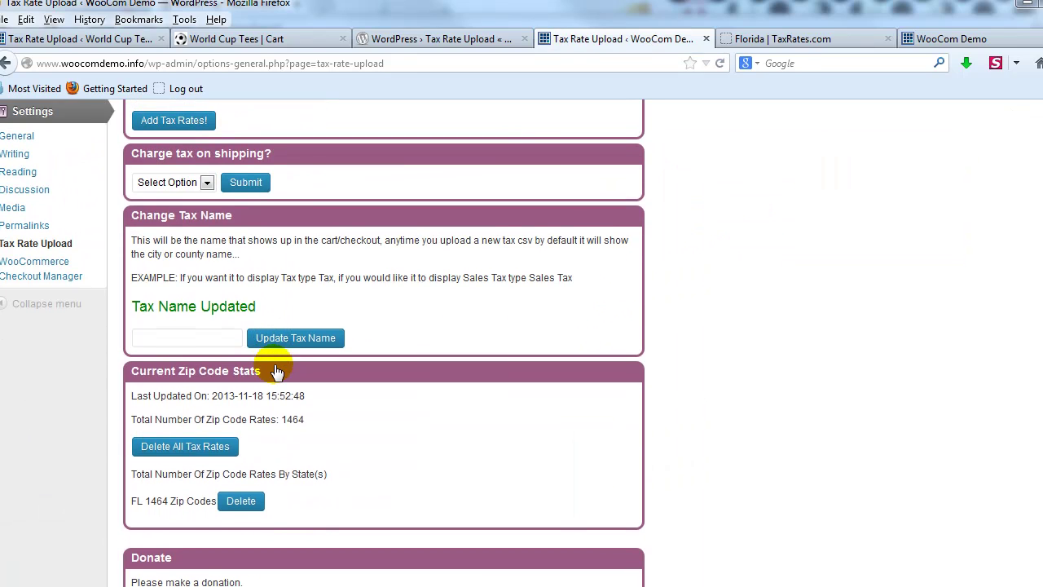
scroll(277, 375, down, 2)
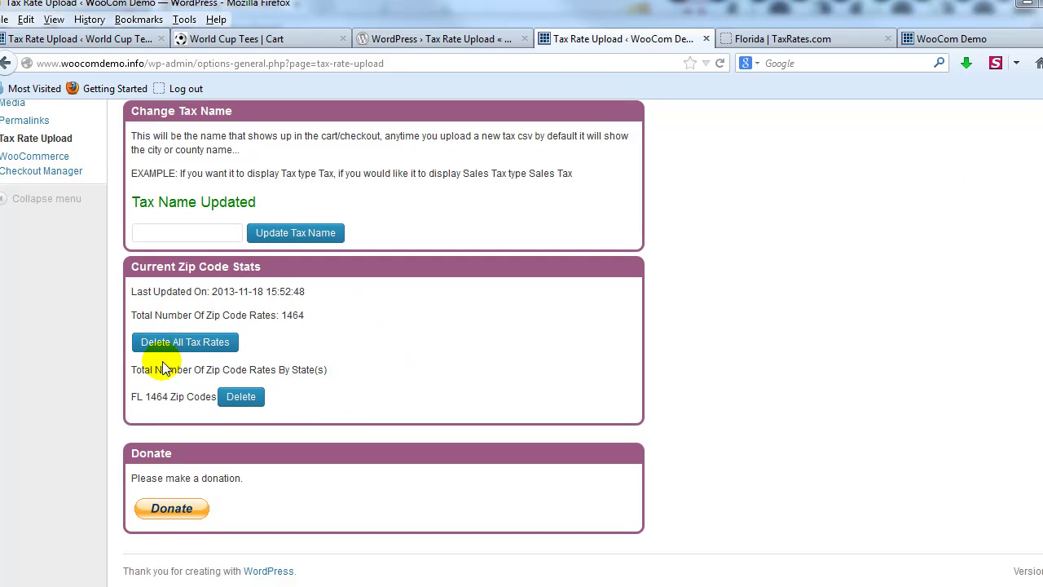
Enable taxes and tax calculations in WooCommerce's tax settings
scroll(260, 379, up, 4)
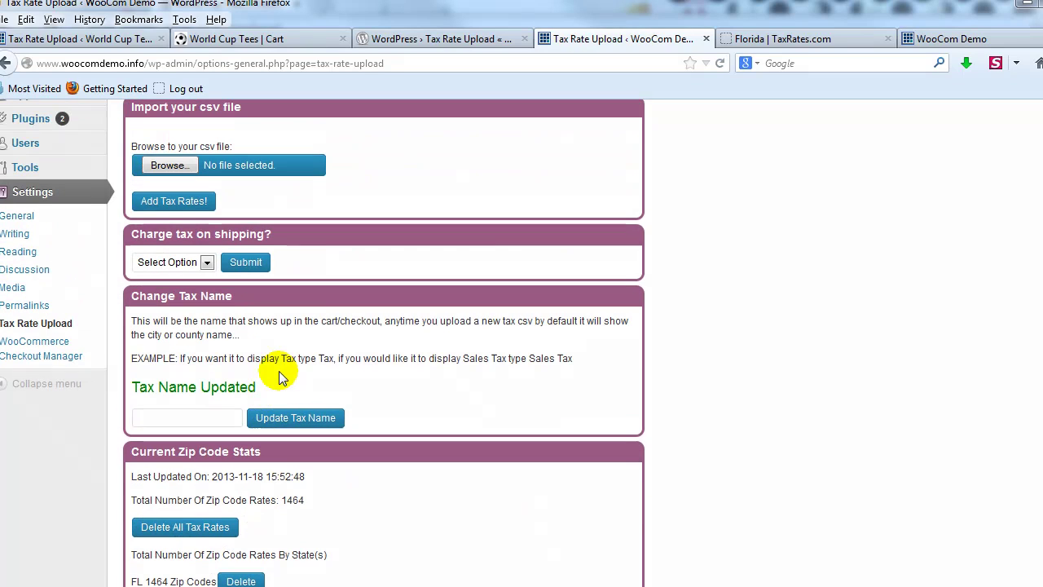
scroll(245, 399, up, 5)
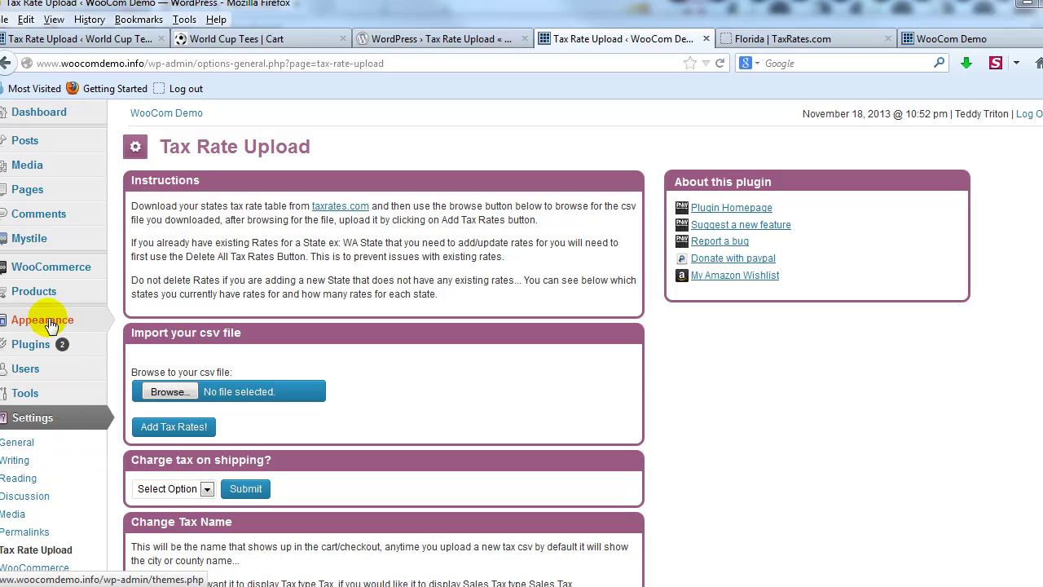
mouse_move(25, 269)
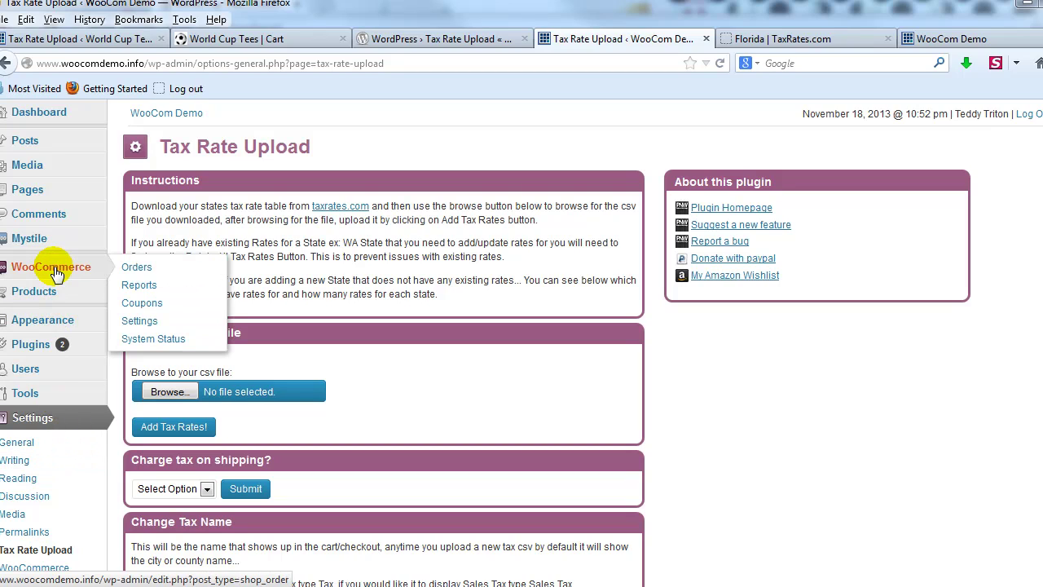
click(147, 324)
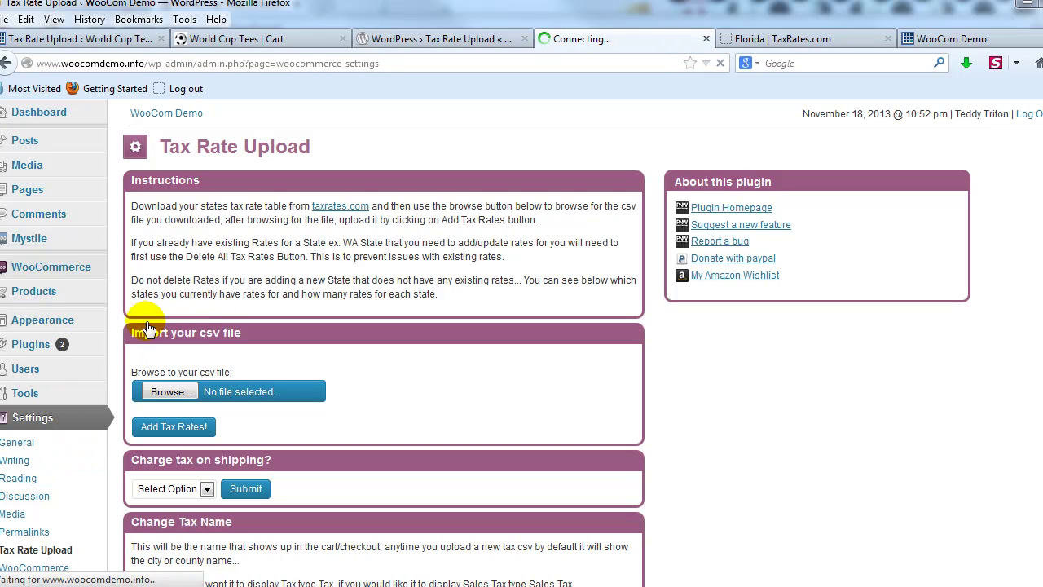
click(493, 151)
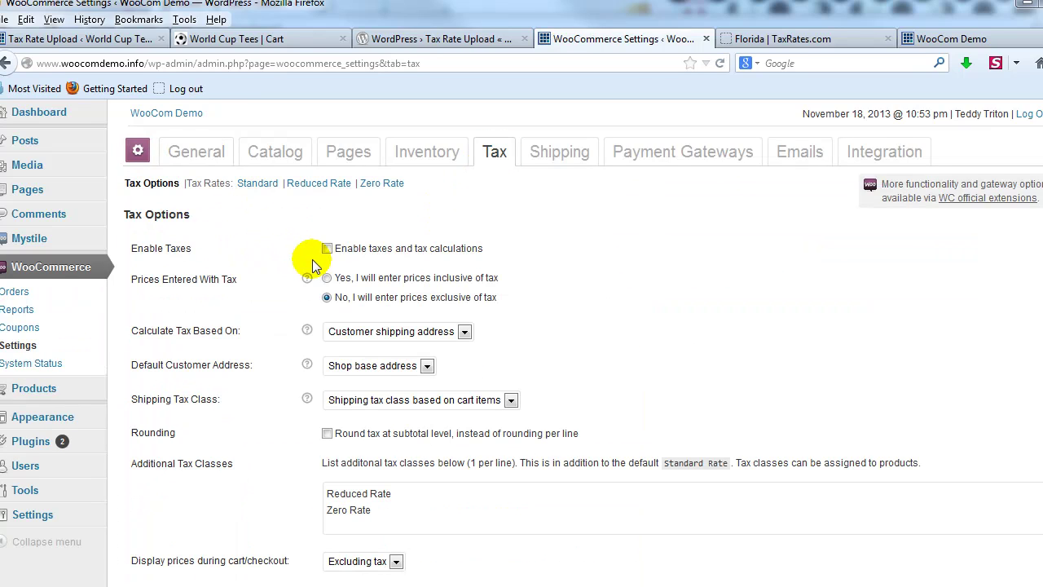
click(327, 249)
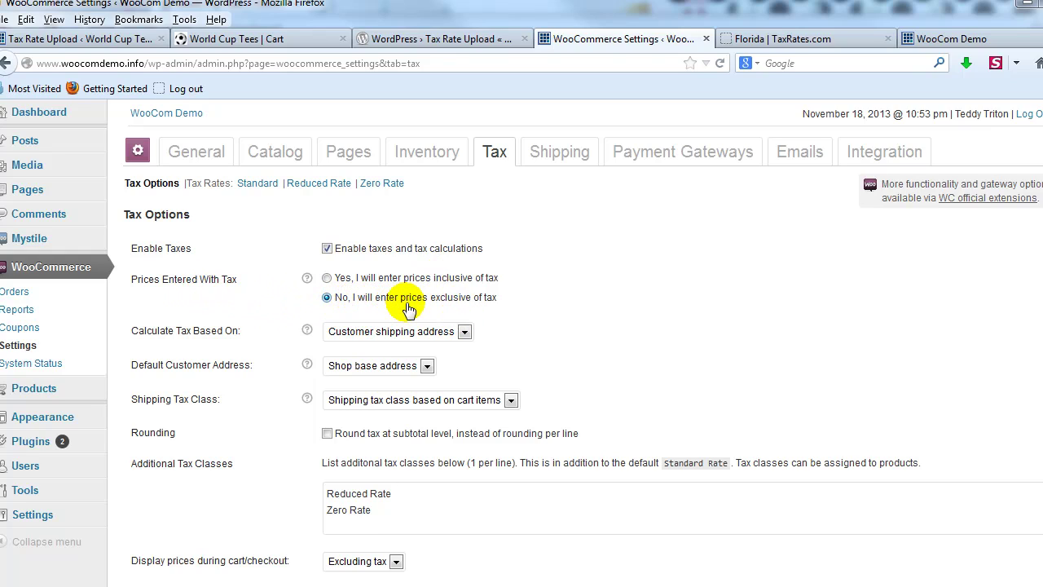
Keep Customer shipping address as the basis for calculating tax in the tax options
scroll(528, 326, down, 2)
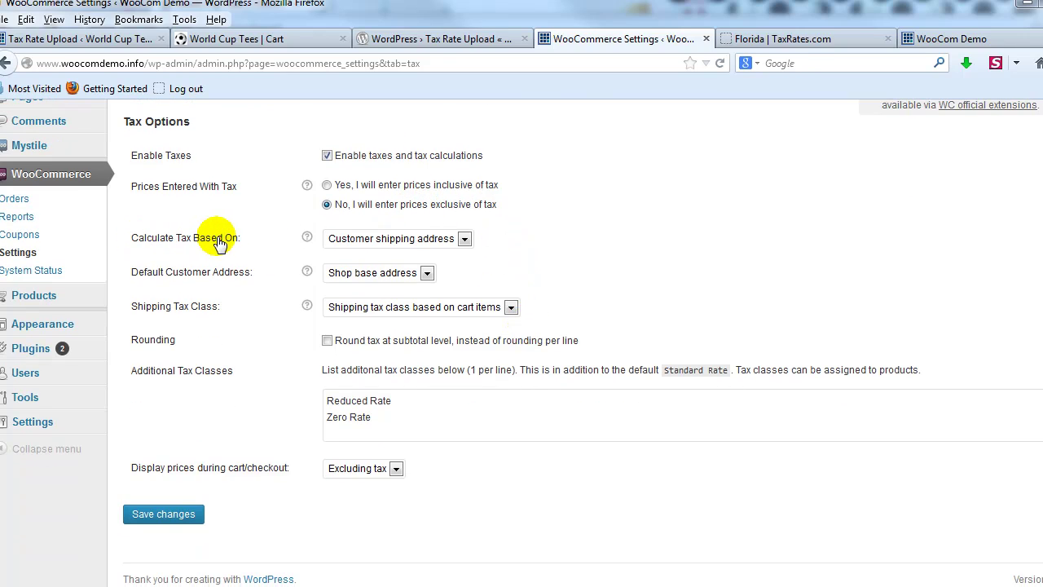
click(387, 238)
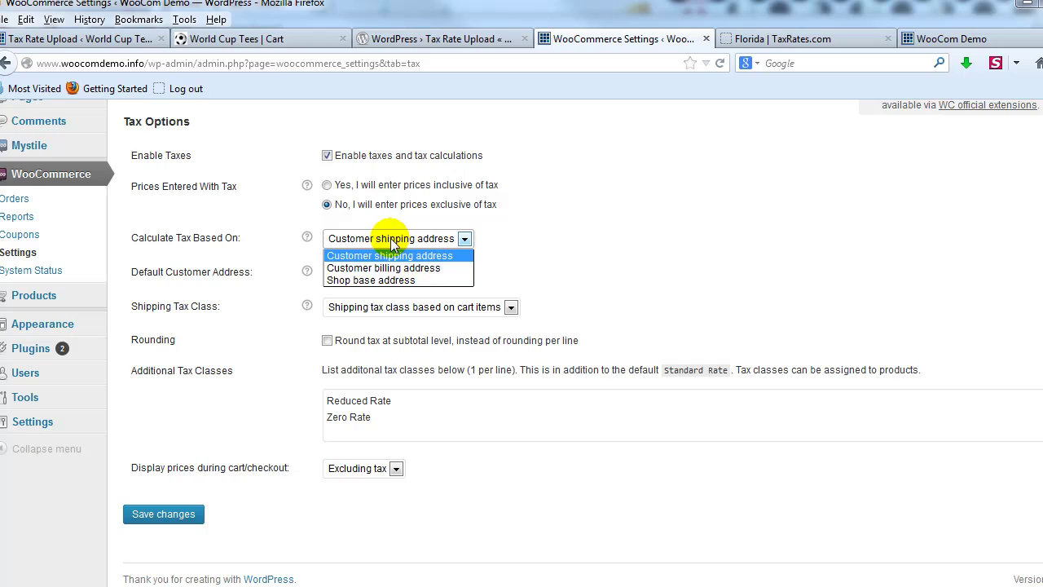
click(432, 244)
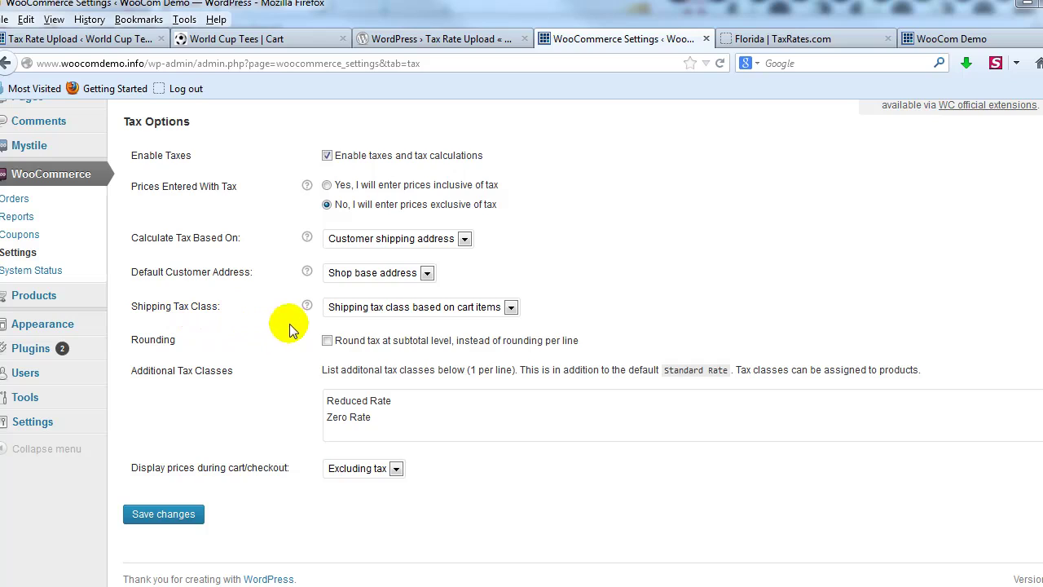
Set the shipping tax class to Standard and clear the Reduced Rate and Zero Rate additional tax classes
click(398, 310)
click(397, 311)
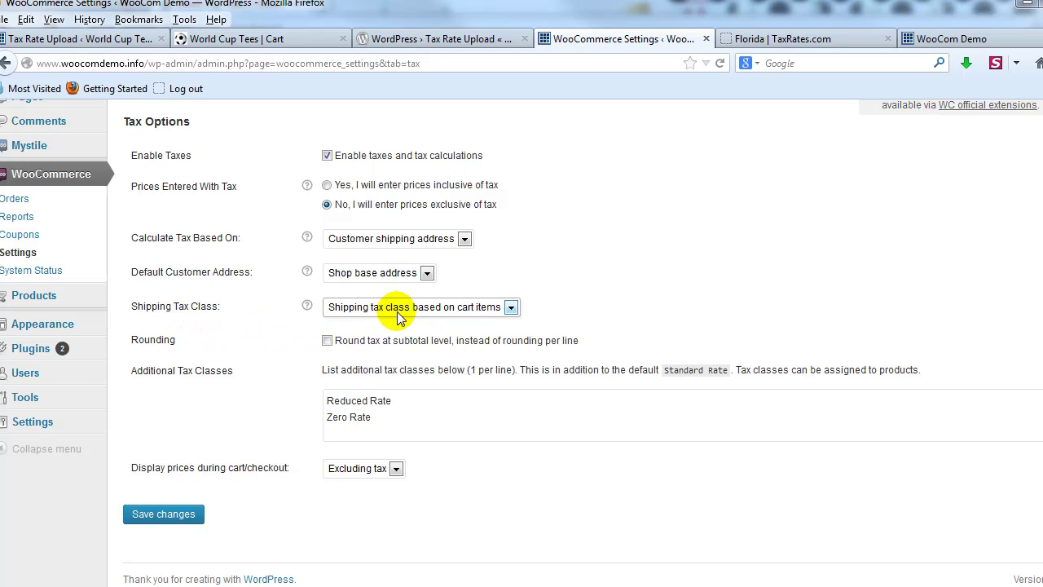
click(398, 311)
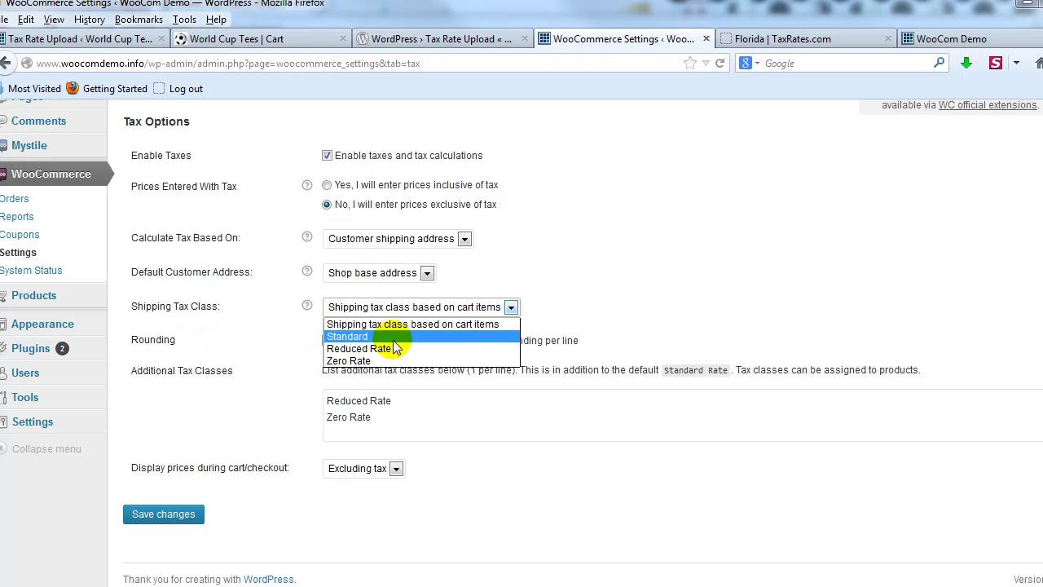
click(390, 337)
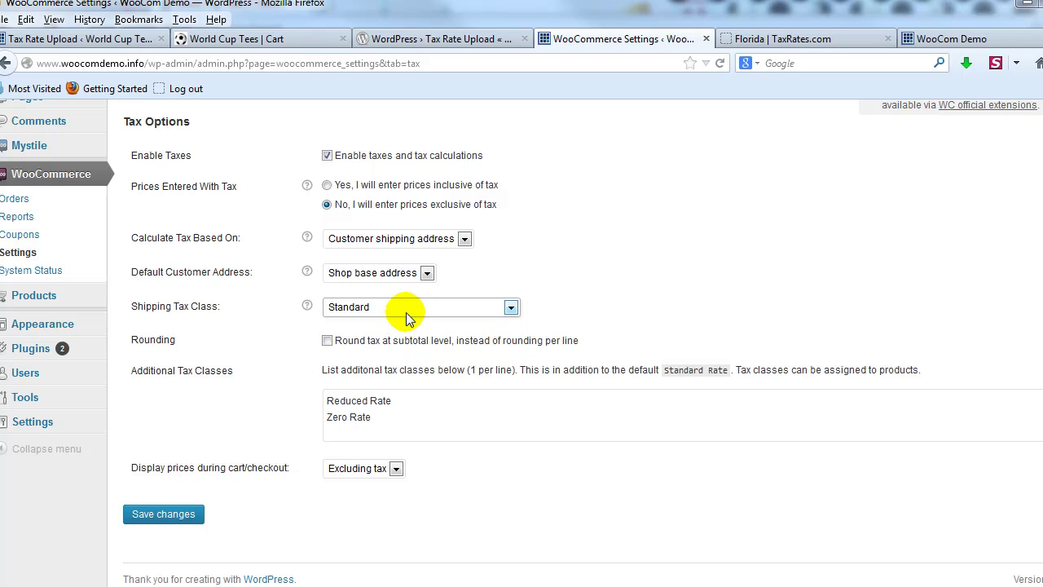
drag(391, 415, 305, 403)
key(BackSpace)
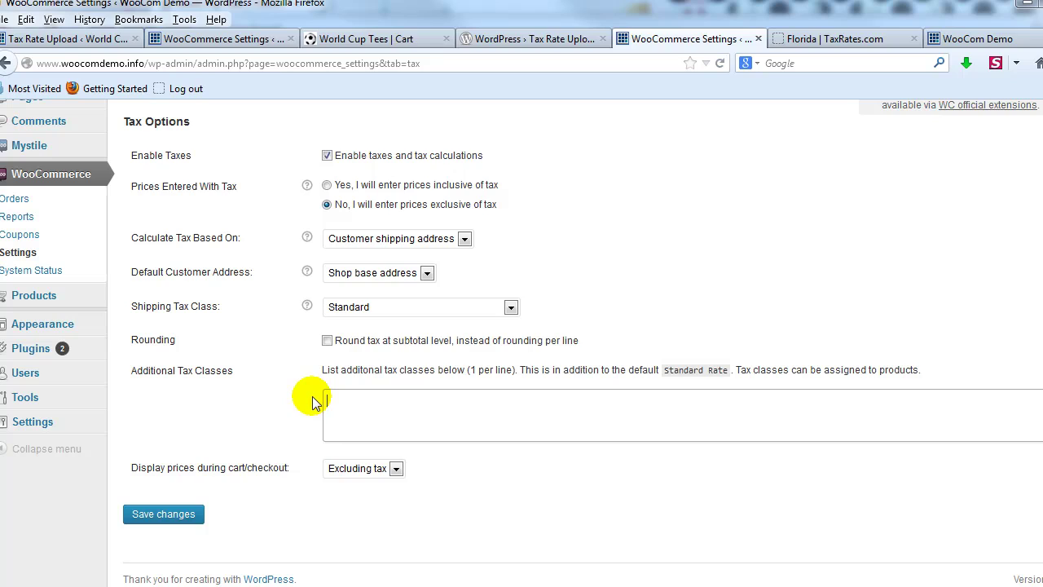
Set prices during cart/checkout to display Including tax and save the tax settings
click(352, 472)
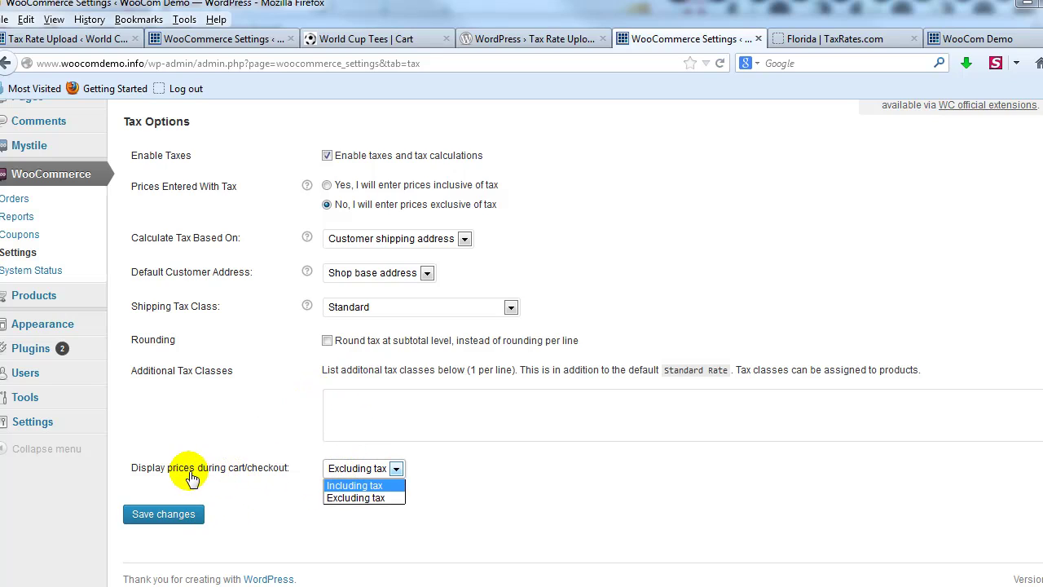
click(318, 509)
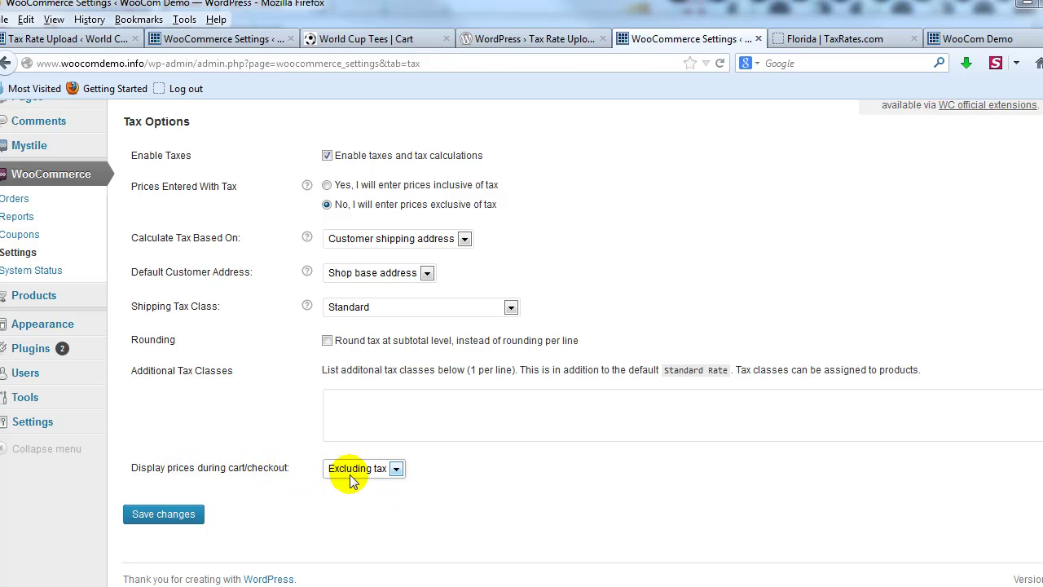
click(379, 470)
click(376, 489)
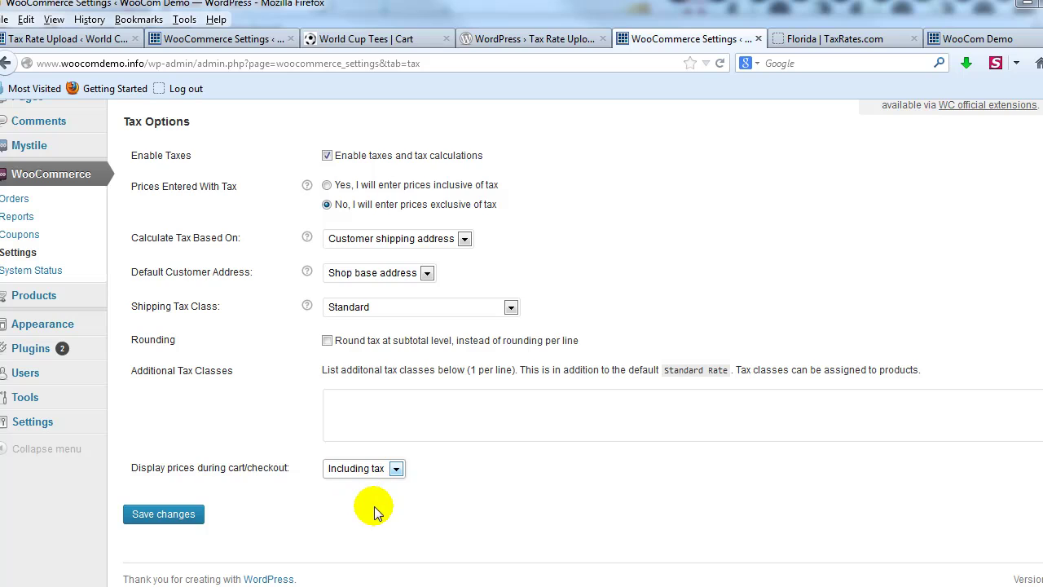
click(171, 518)
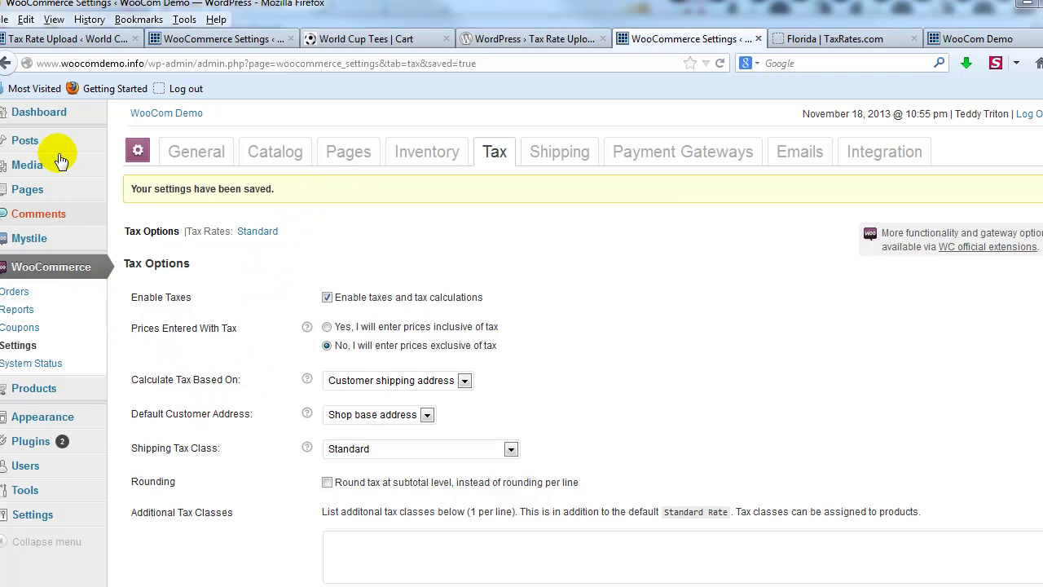
Open the Rodgers Neighborhood product for editing and keep its tax status as Taxable and tax class as Standard
click(68, 387)
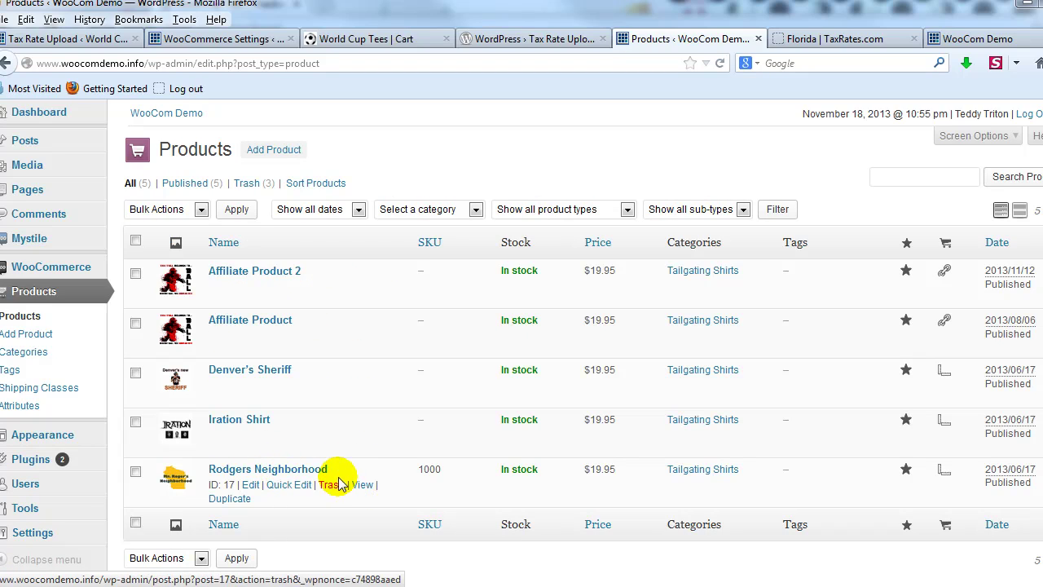
click(296, 474)
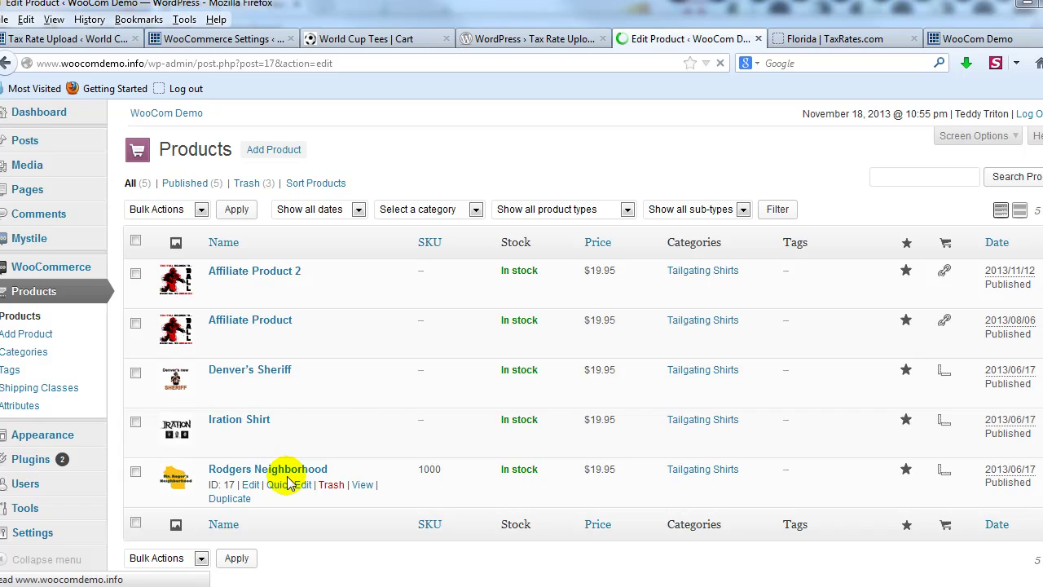
scroll(568, 293, down, 10)
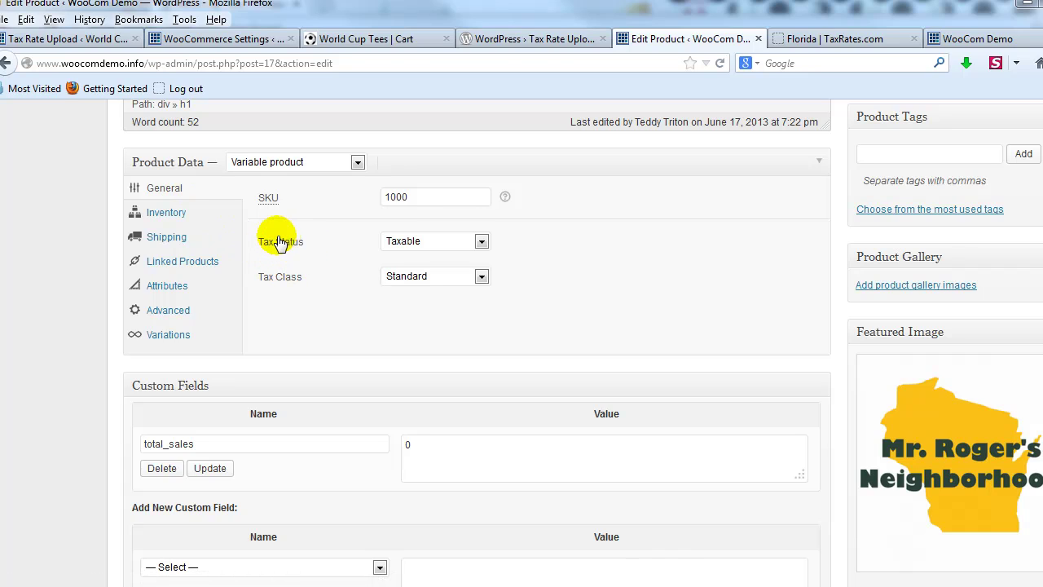
click(407, 244)
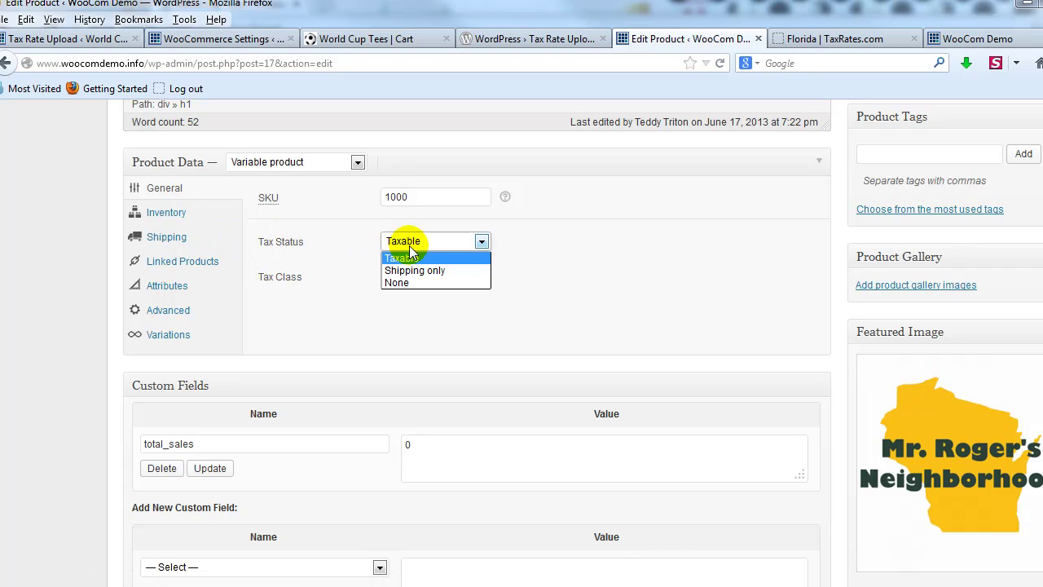
click(412, 251)
click(406, 279)
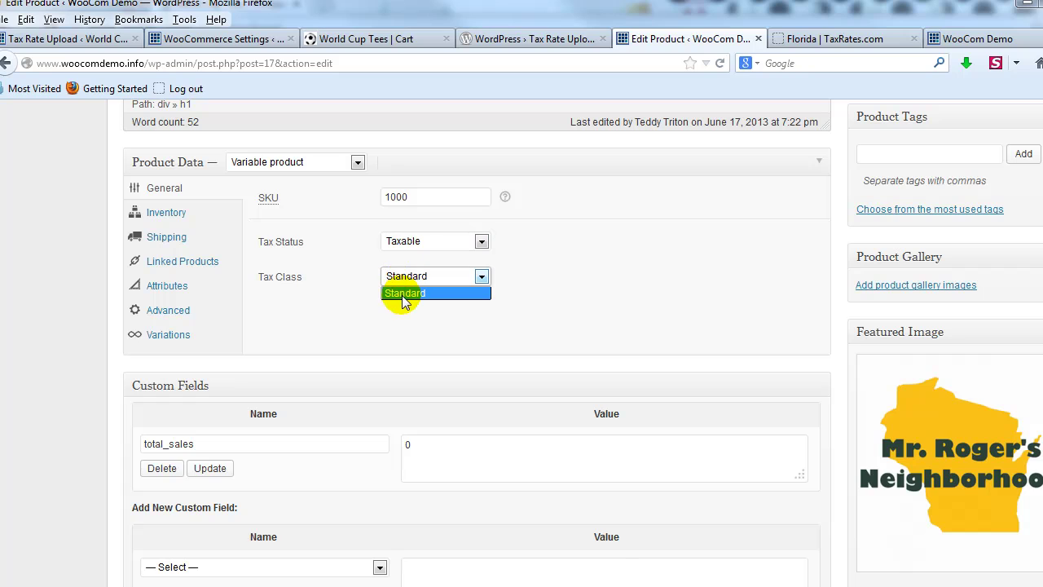
click(408, 292)
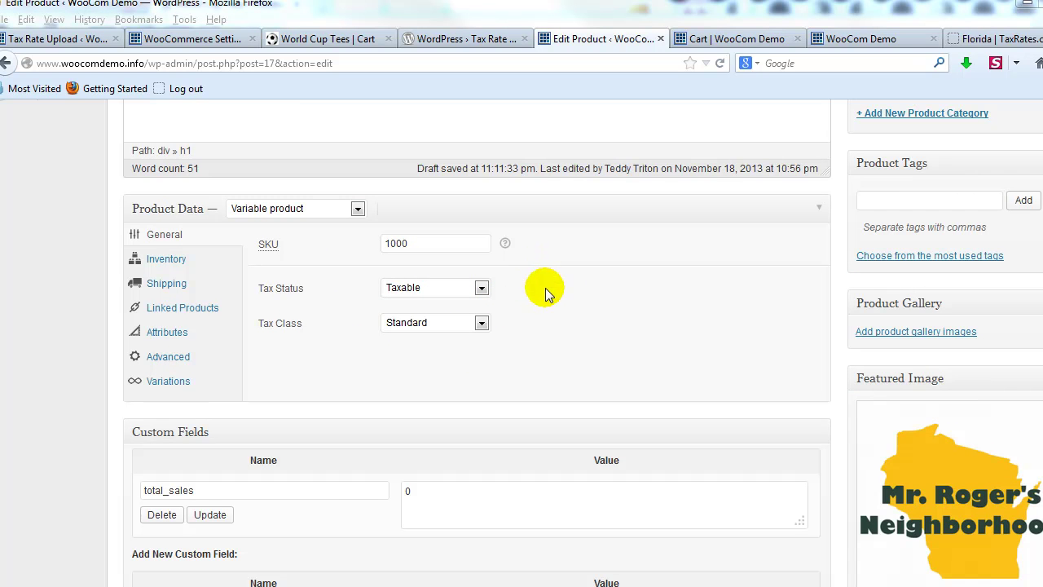
View the Rodgers Neighborhood product page in a new browser tab and add one Medium shirt to the cart
scroll(622, 330, up, 8)
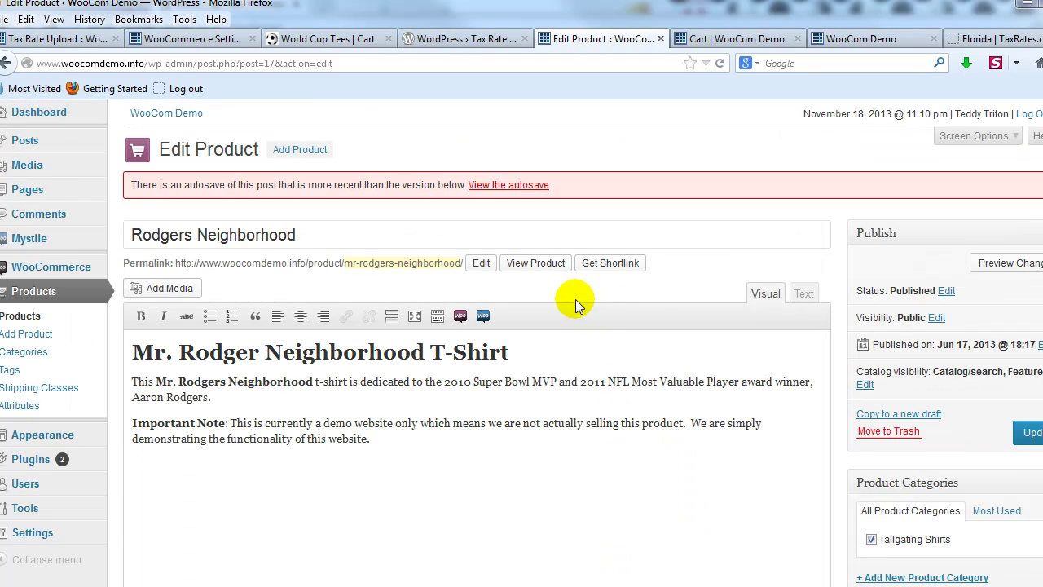
right_click(553, 275)
click(601, 269)
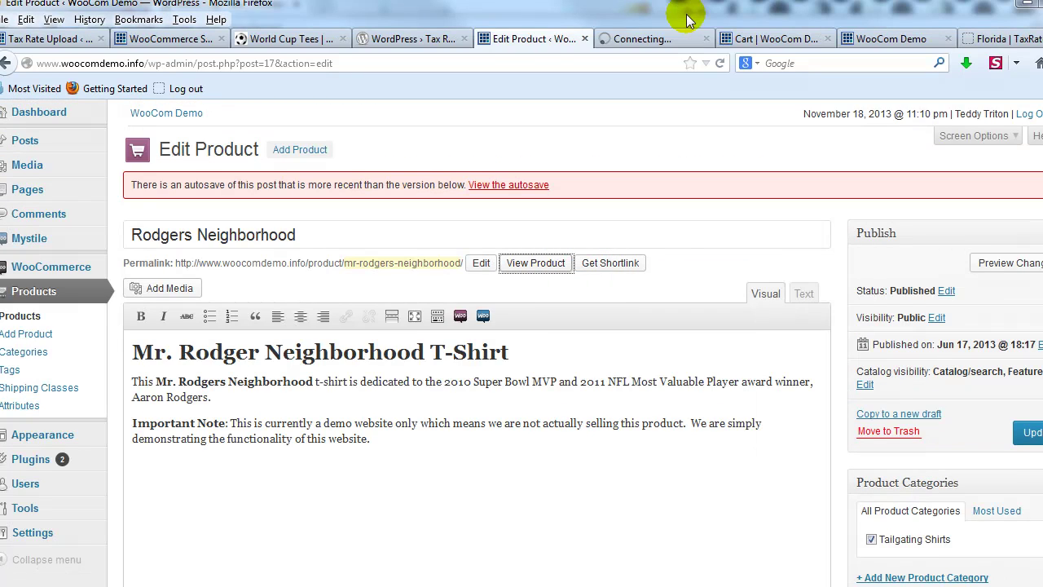
click(672, 38)
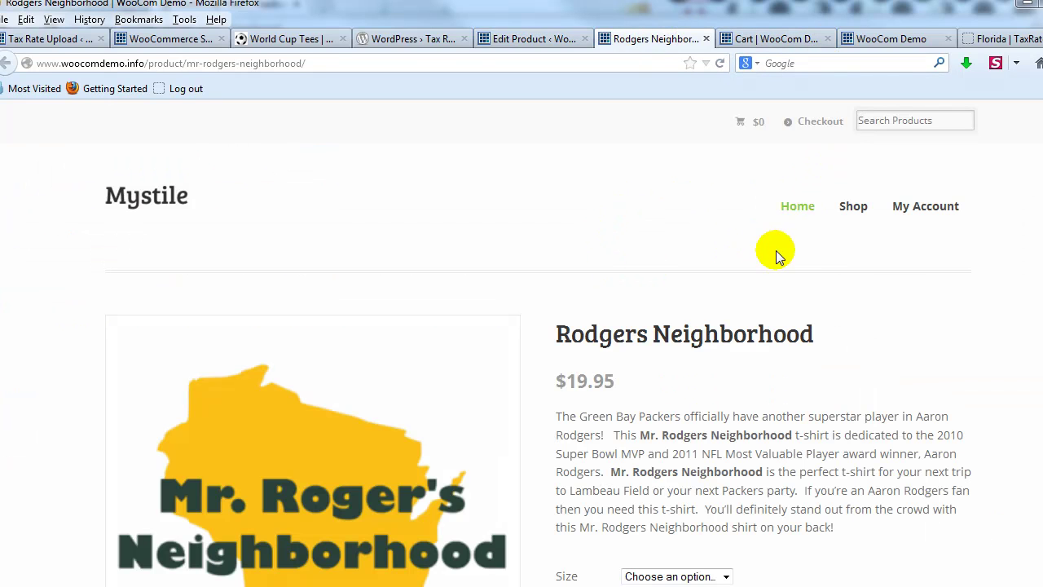
scroll(710, 391, down, 3)
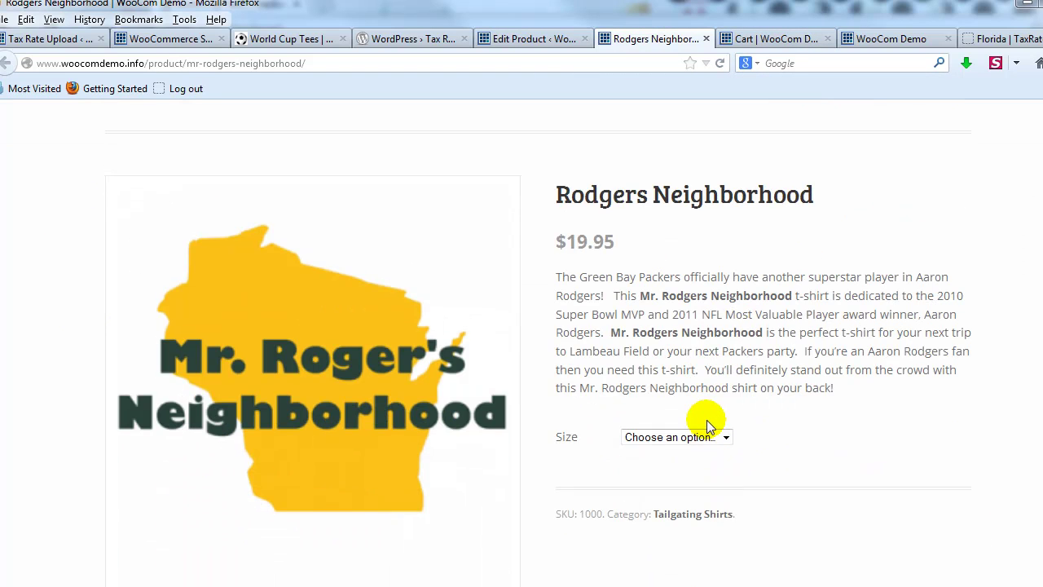
click(704, 436)
click(691, 481)
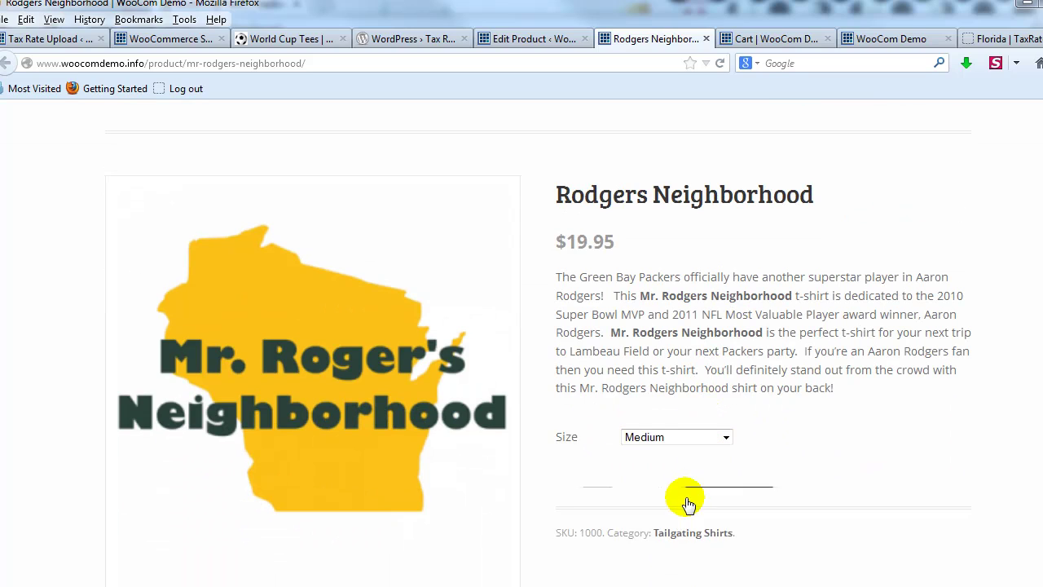
click(714, 509)
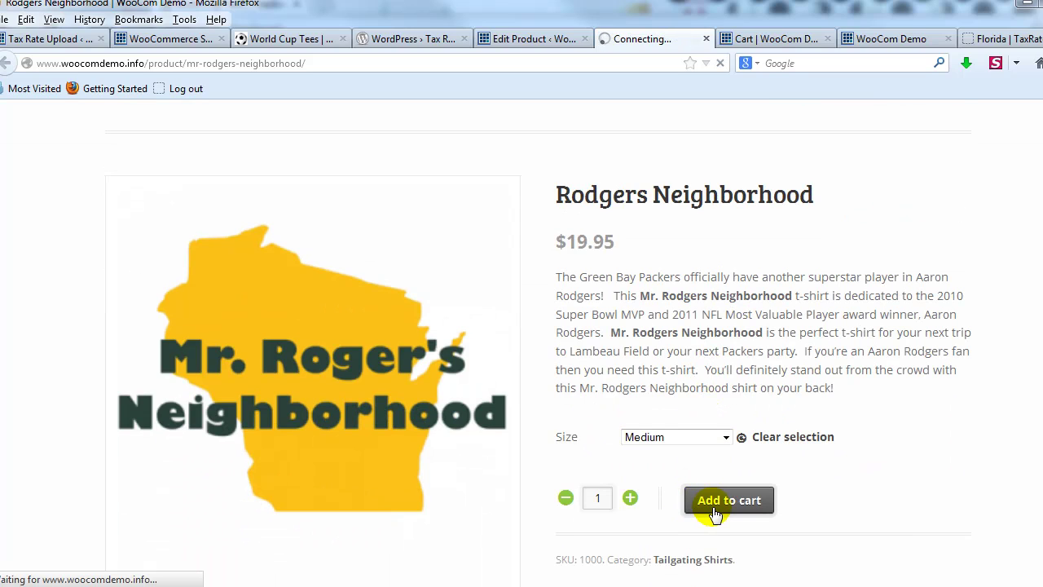
Go to the store checkout and examine the billing zip code, shipping options and sales tax in the order summary
click(815, 122)
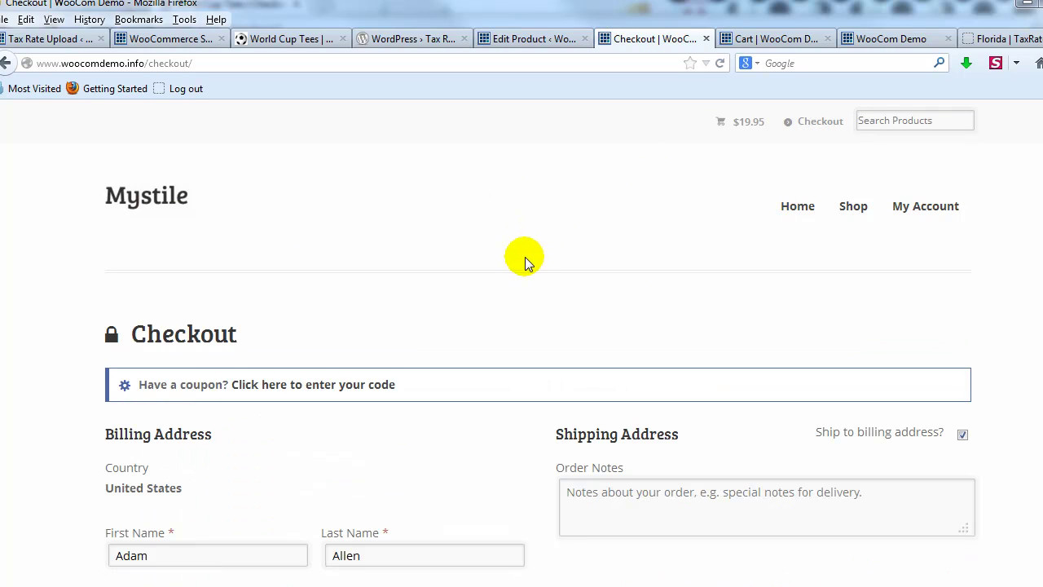
scroll(514, 269, down, 5)
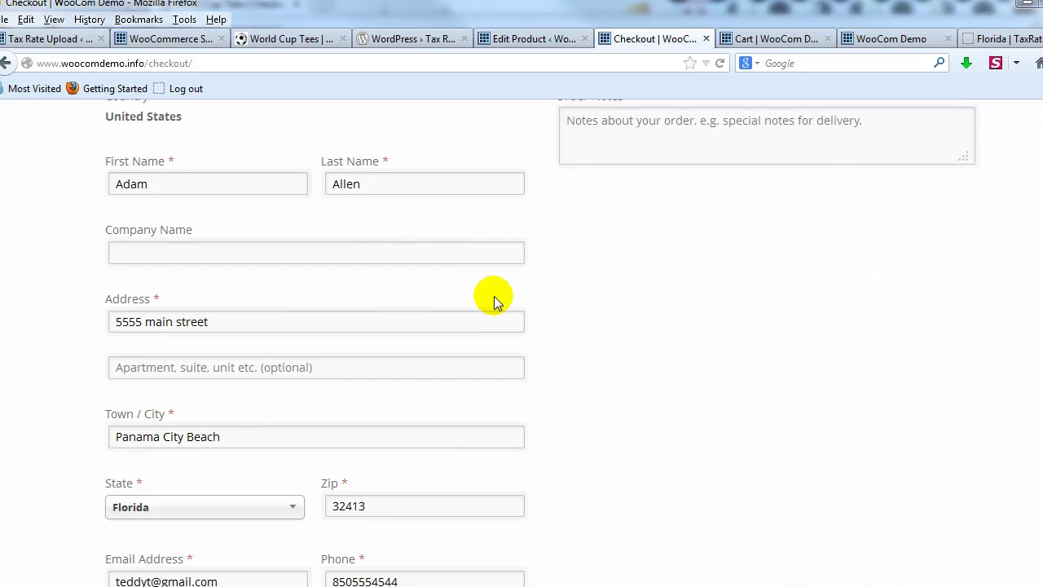
scroll(473, 356, down, 1)
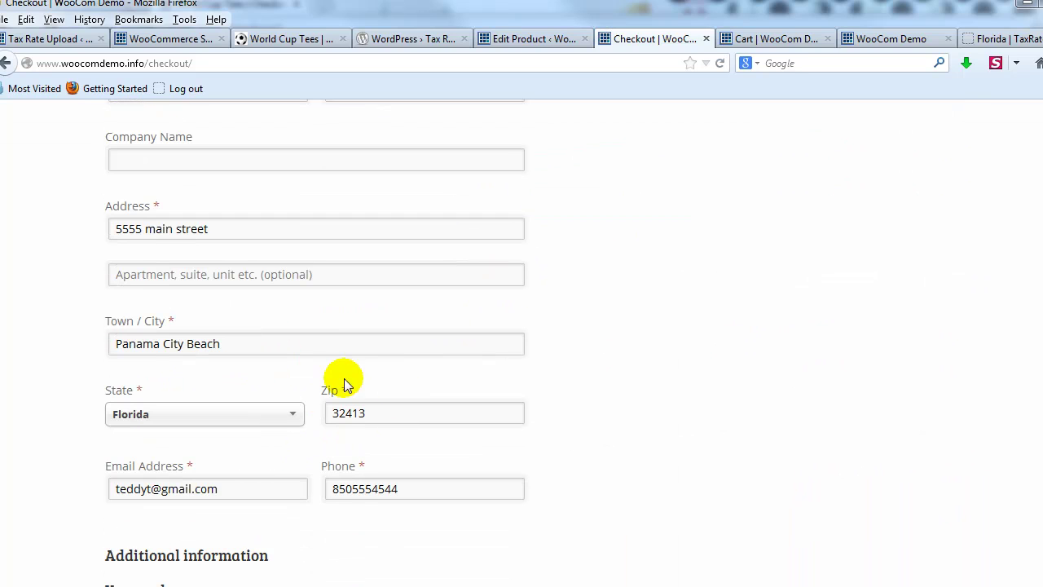
scroll(341, 432, down, 3)
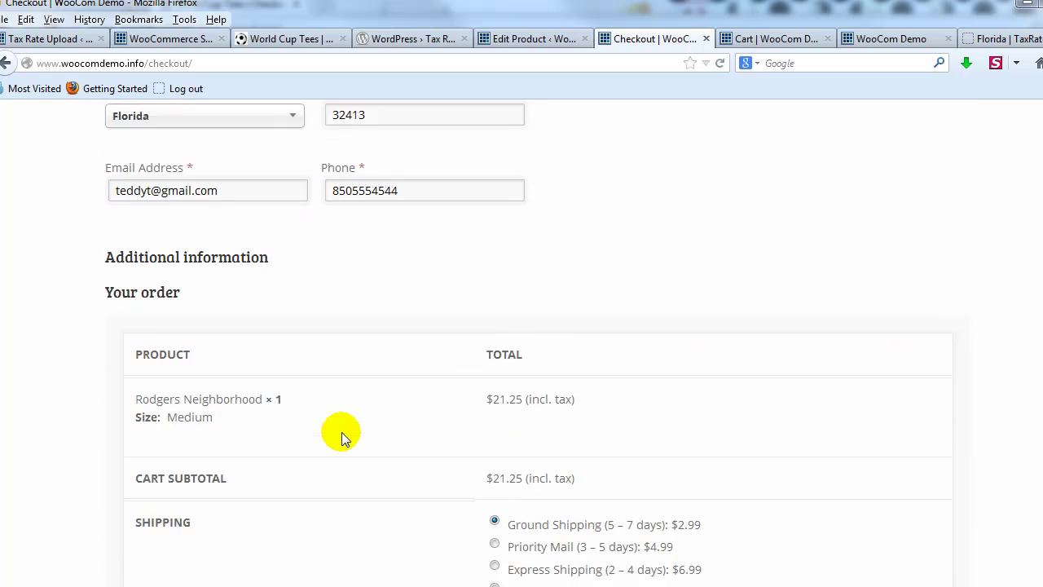
scroll(341, 431, down, 1)
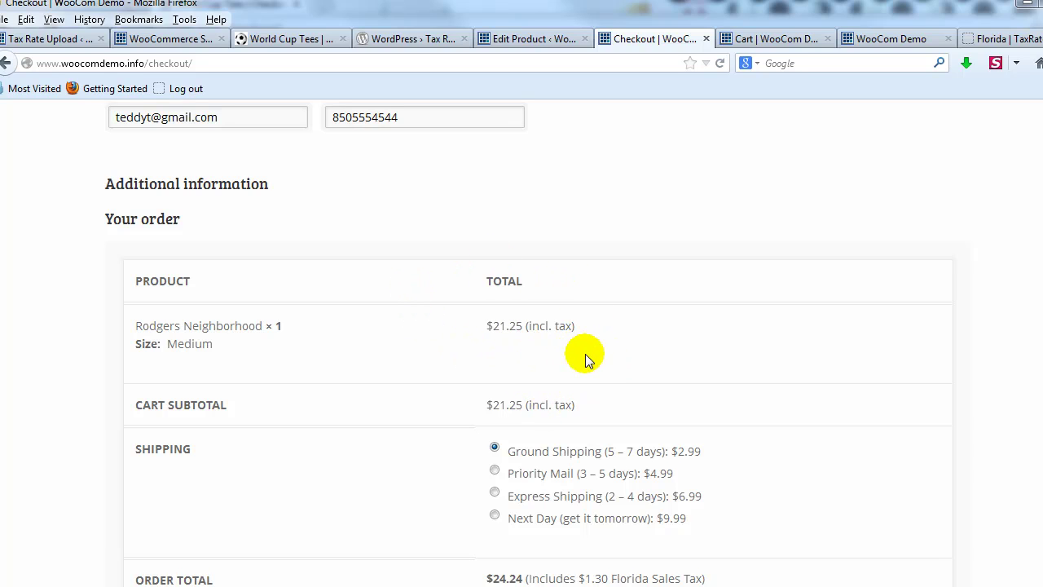
scroll(586, 358, down, 5)
scroll(621, 372, up, 3)
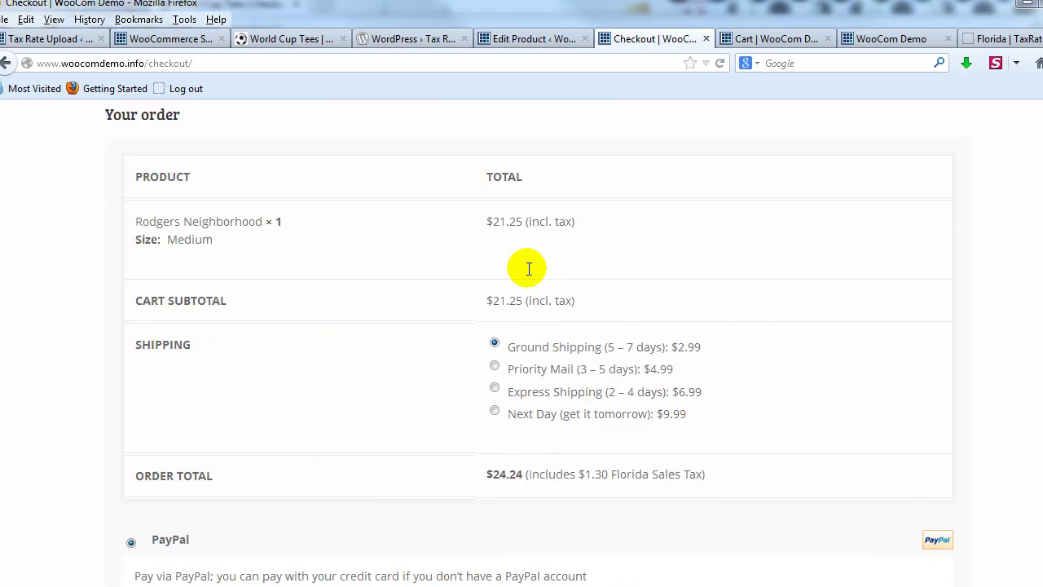
scroll(527, 269, up, 15)
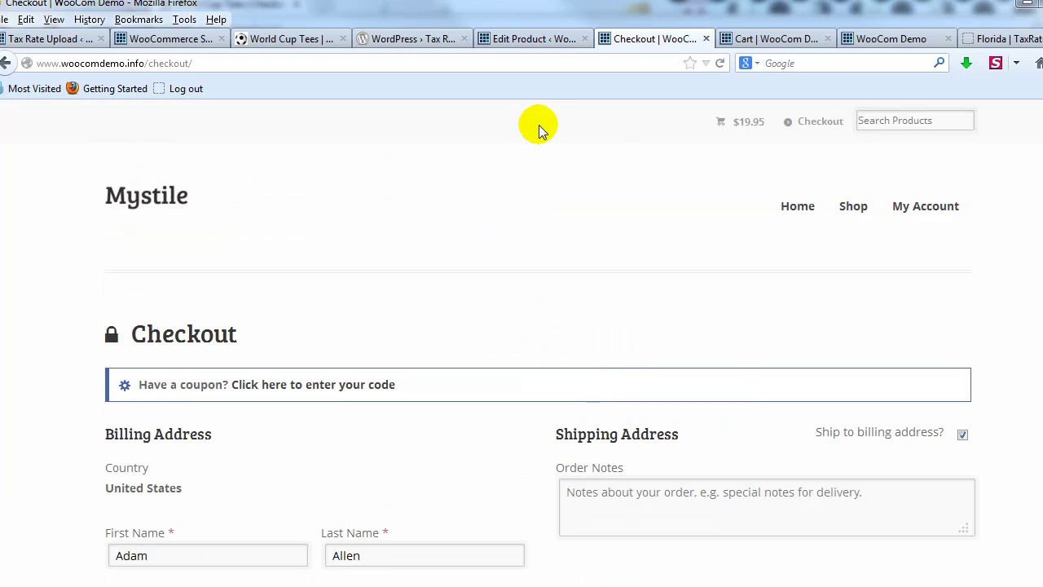
Return to the Tax Rate Upload plugin page on WordPress.org
click(509, 42)
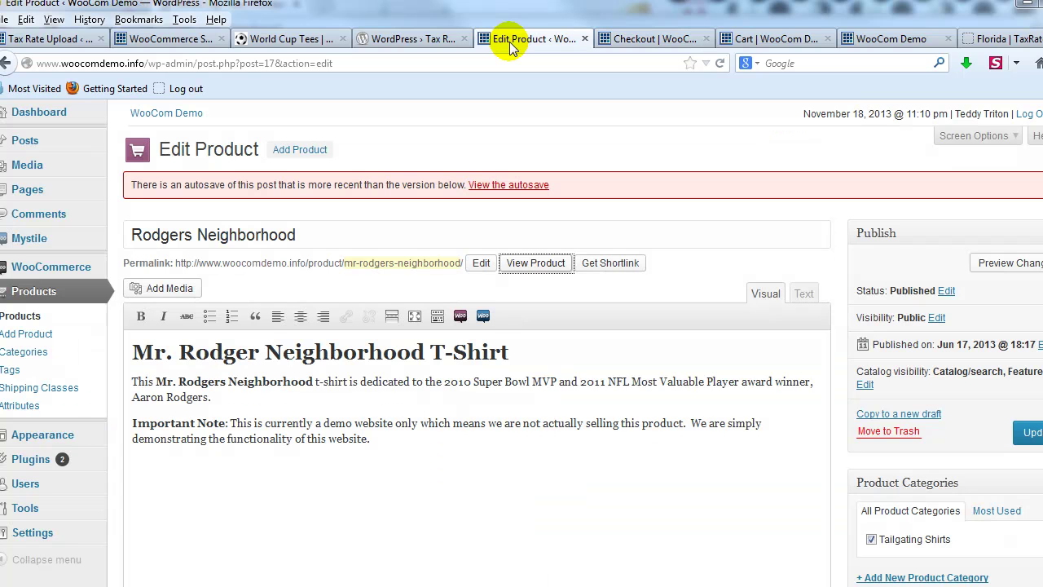
click(411, 39)
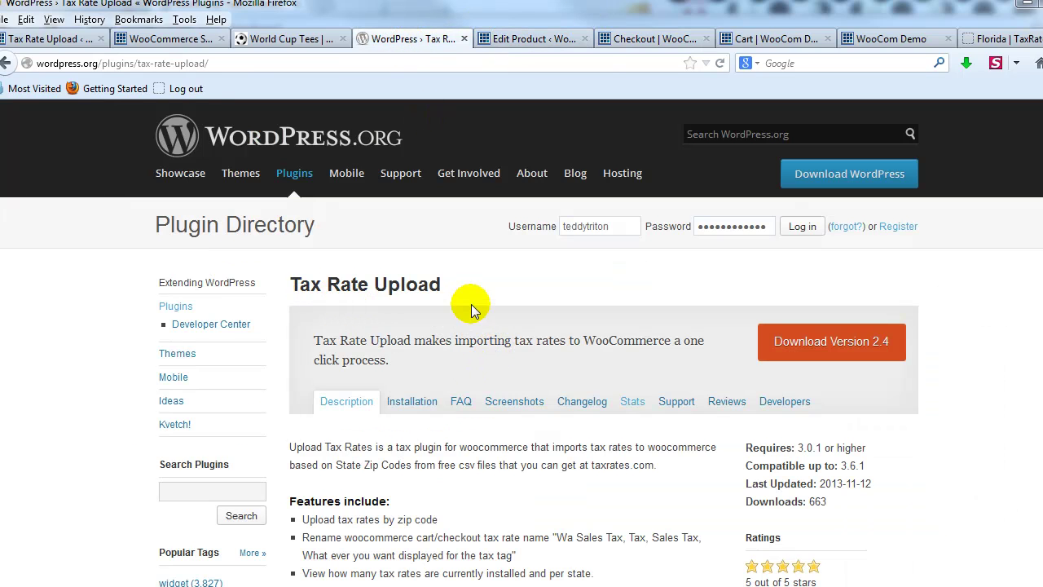